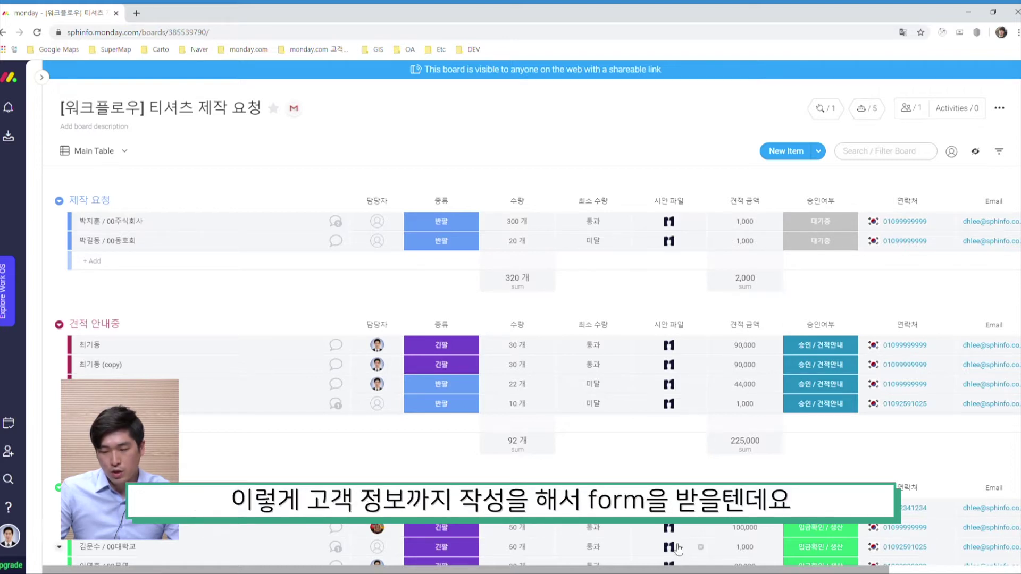
Add a Form view to the T-shirt production request board from the Views Center, keeping its default view name
scroll(585, 372, "right", 5)
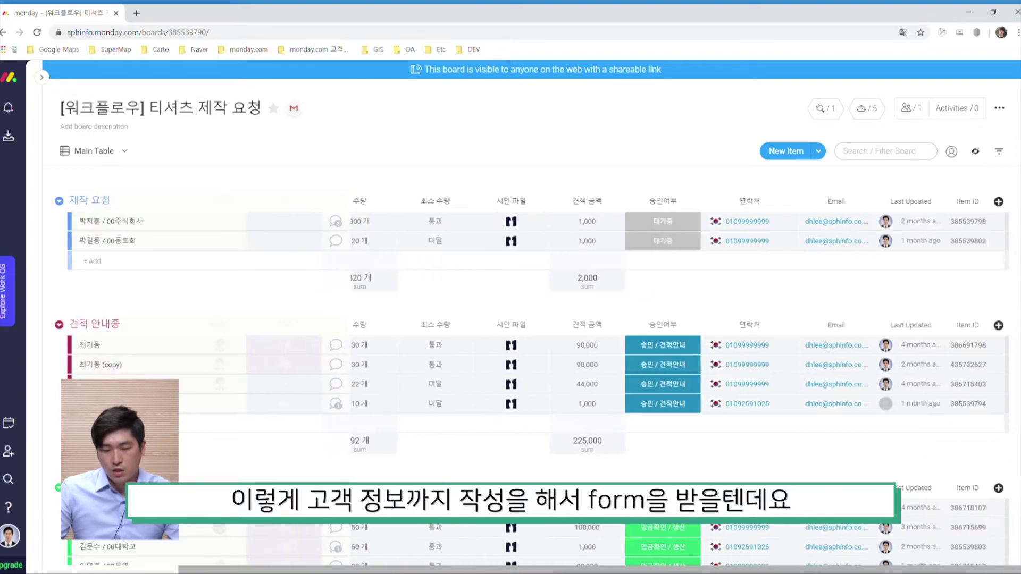
scroll(224, 316, "left", 5)
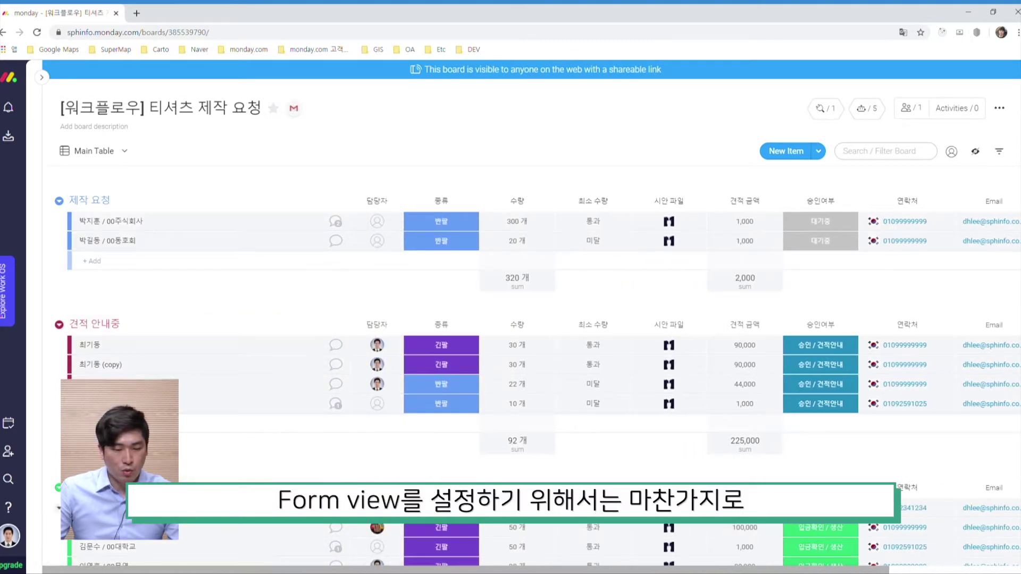
left_click(127, 158)
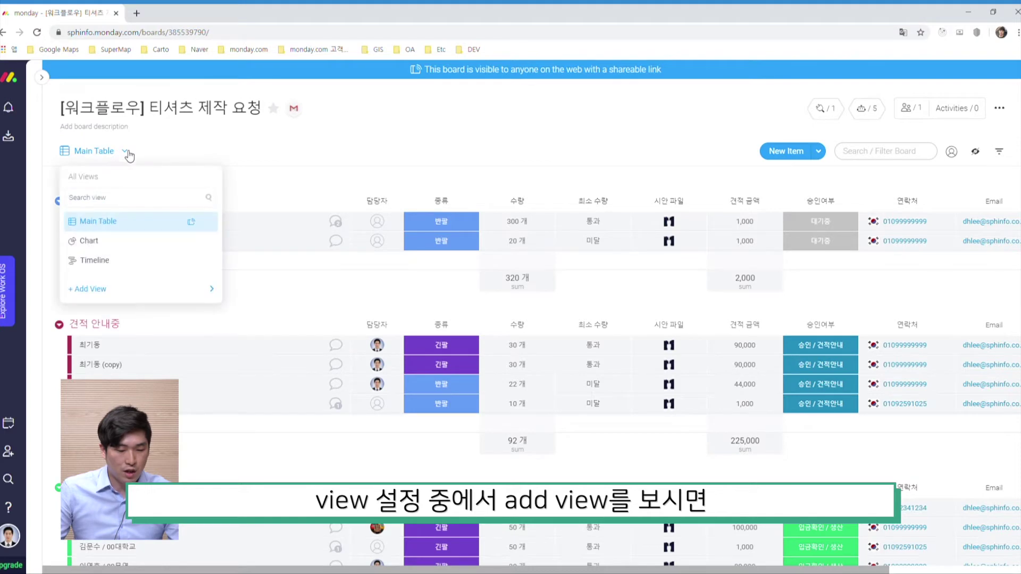
mouse_move(133, 292)
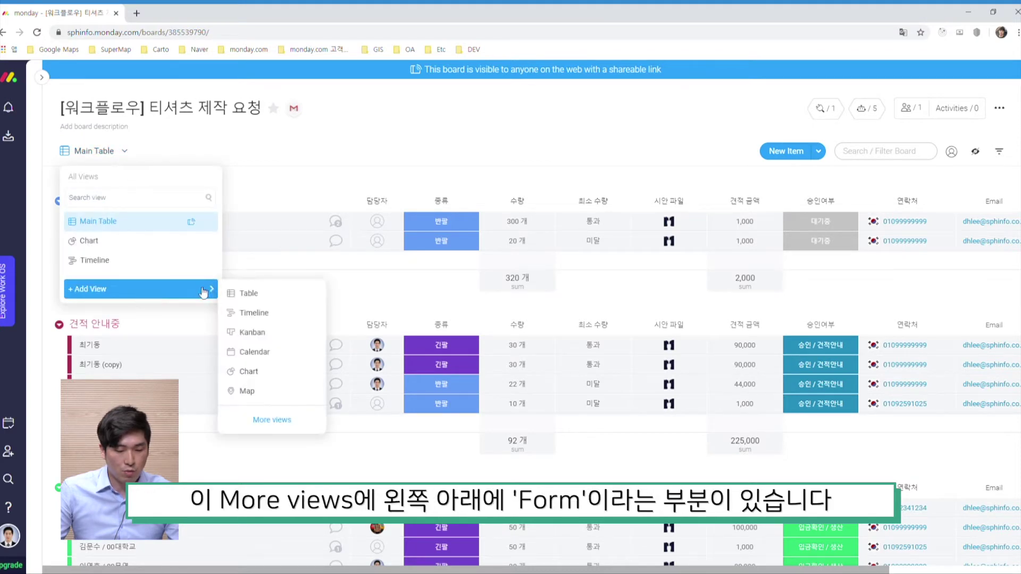
left_click(274, 421)
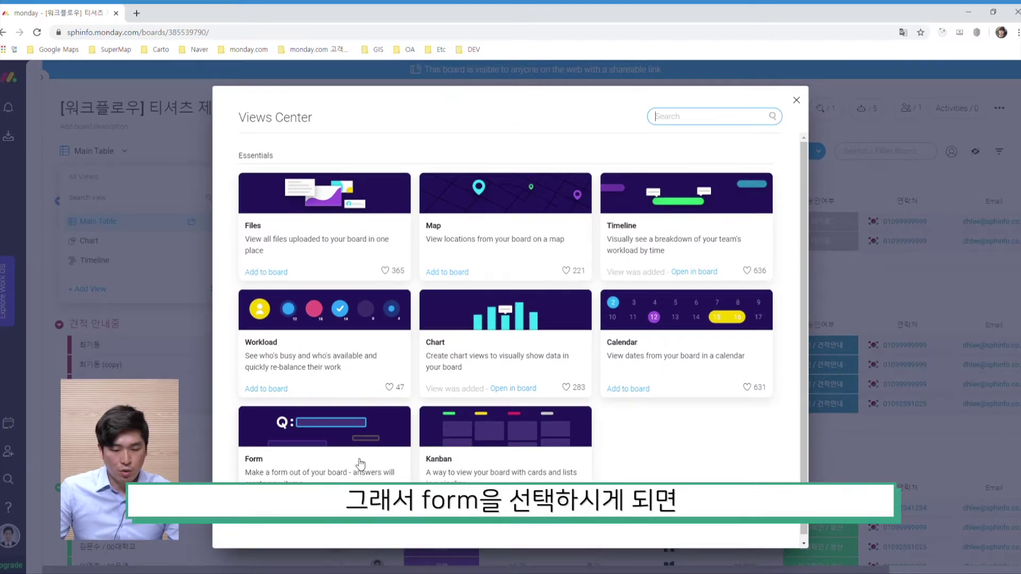
left_click(340, 446)
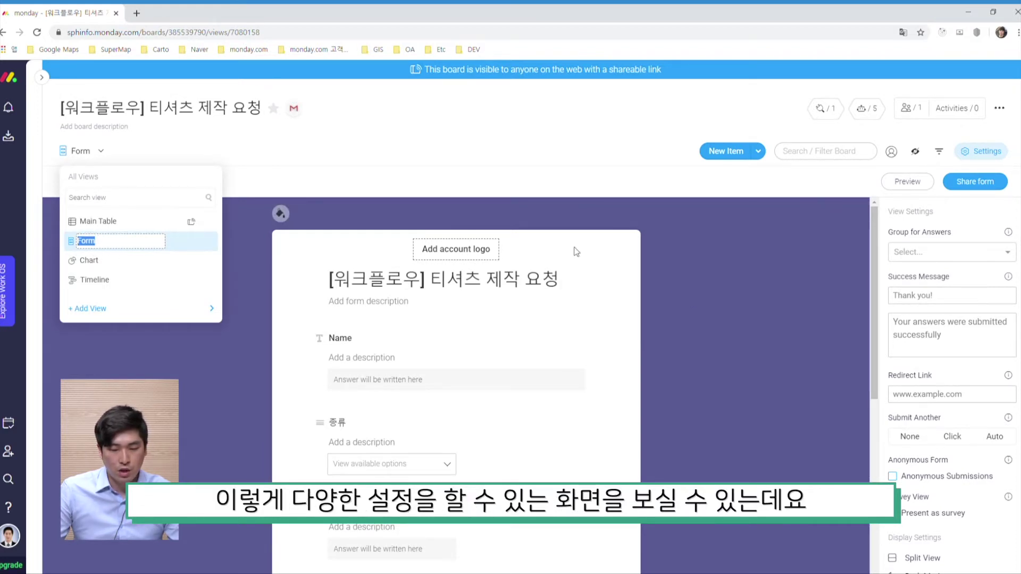
left_click(738, 242)
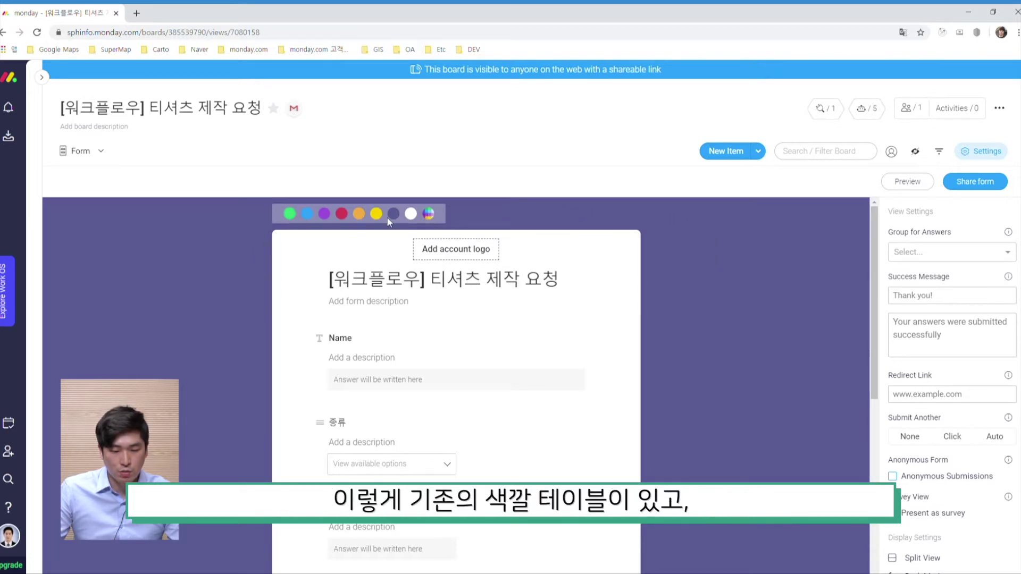
View the custom color options for the form's background without choosing a new color
left_click(429, 214)
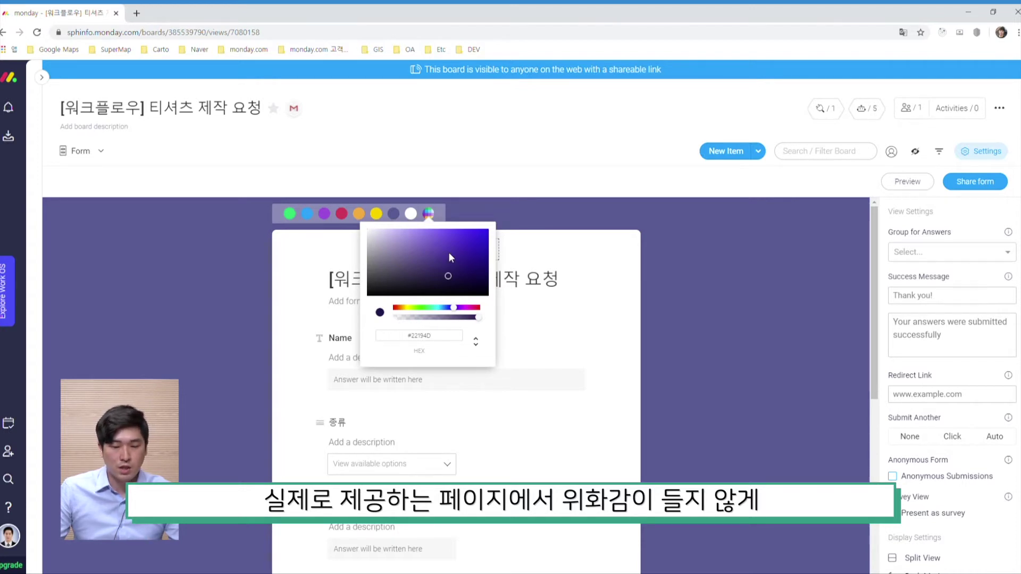
left_click(621, 257)
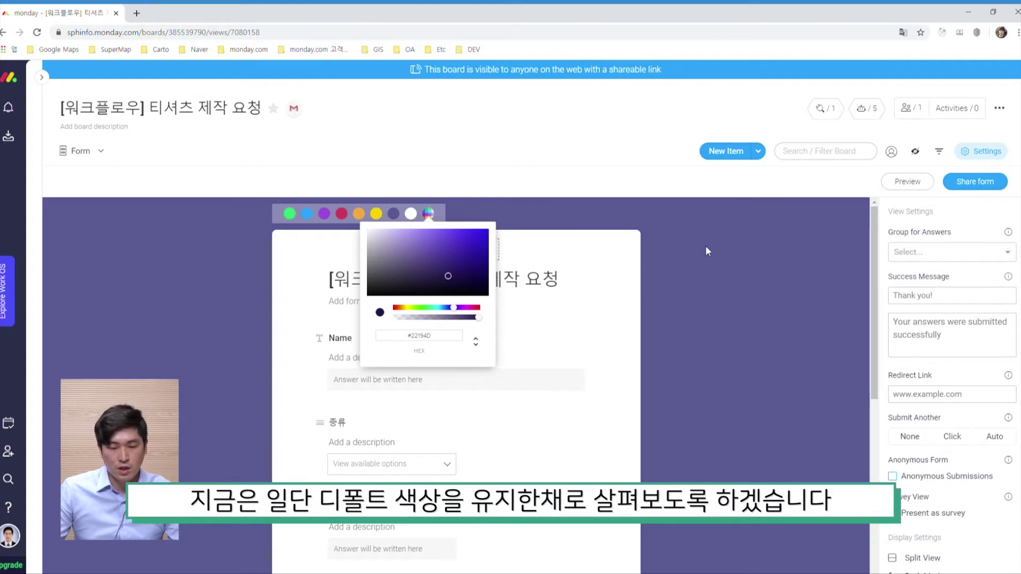
left_click(704, 249)
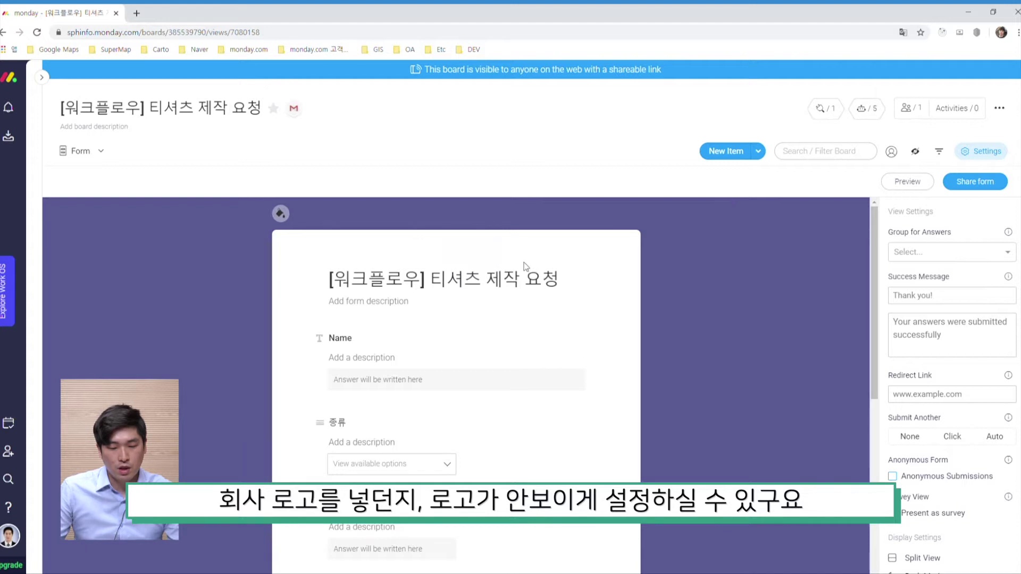
Add the account logo to the form header and remove it again
left_click(469, 257)
mouse_move(509, 251)
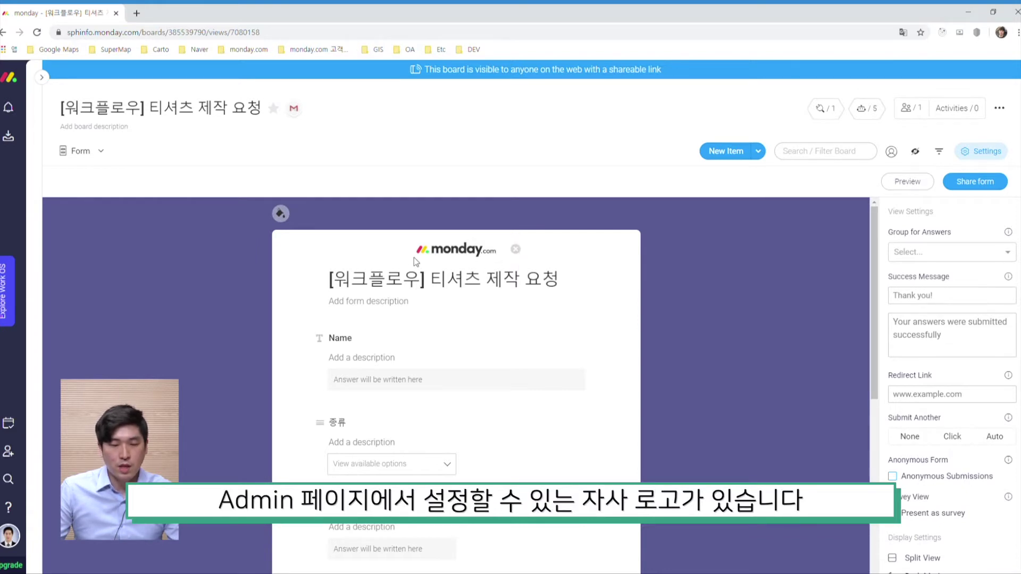
left_click(516, 250)
Change the form's title to "티셔츠 제작 요청 페이지"
left_click(376, 292)
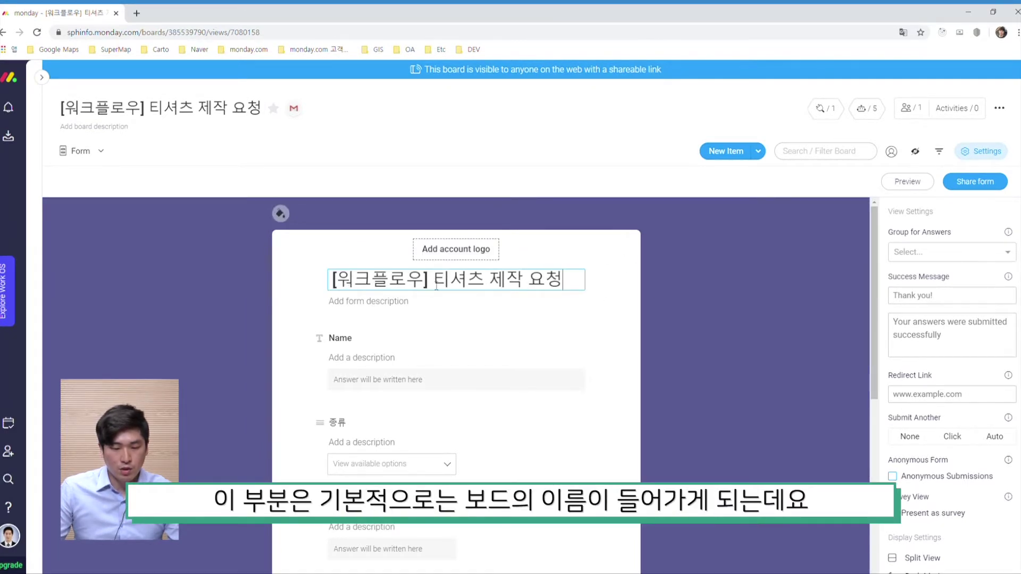
left_click_drag(435, 286, 313, 285)
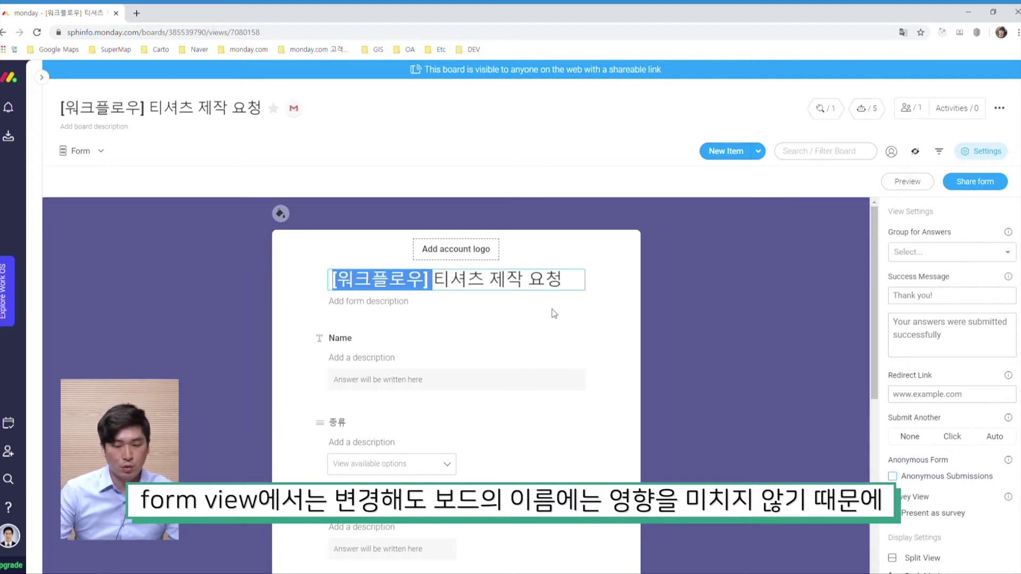
key("BackSpace")
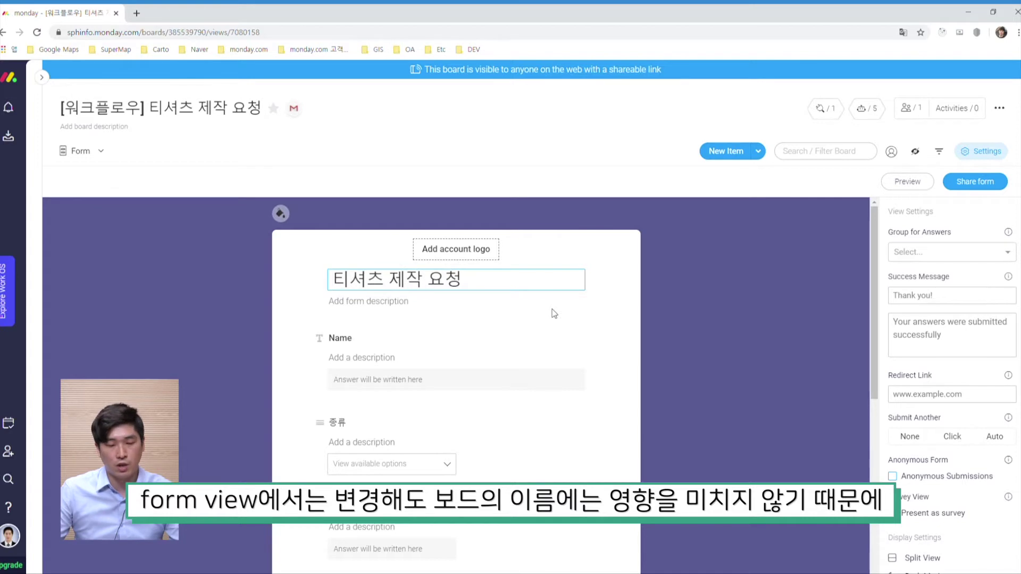
left_click(513, 288)
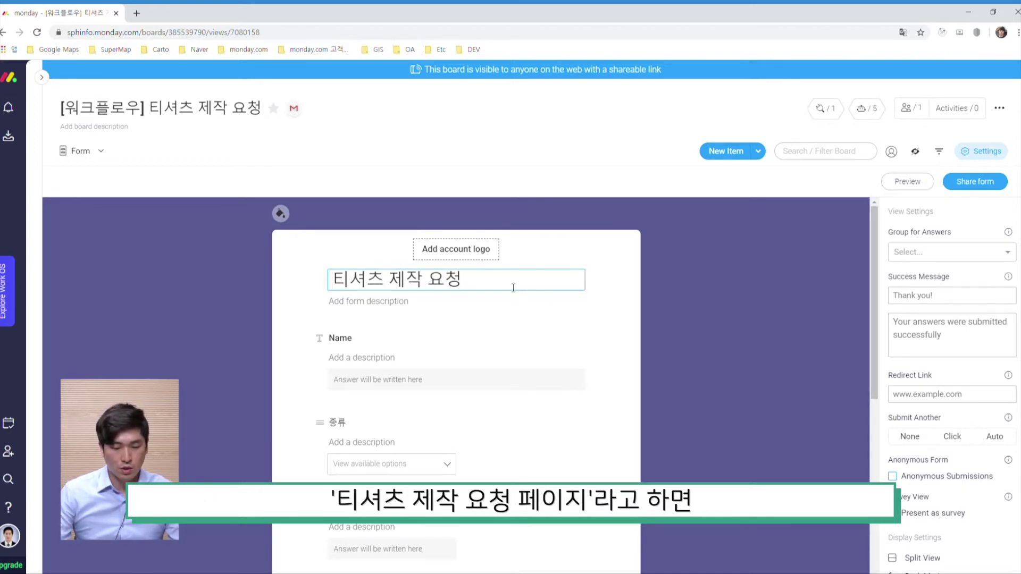
key("BackSpace")
key("BackSpace")
type("요청 페이지")
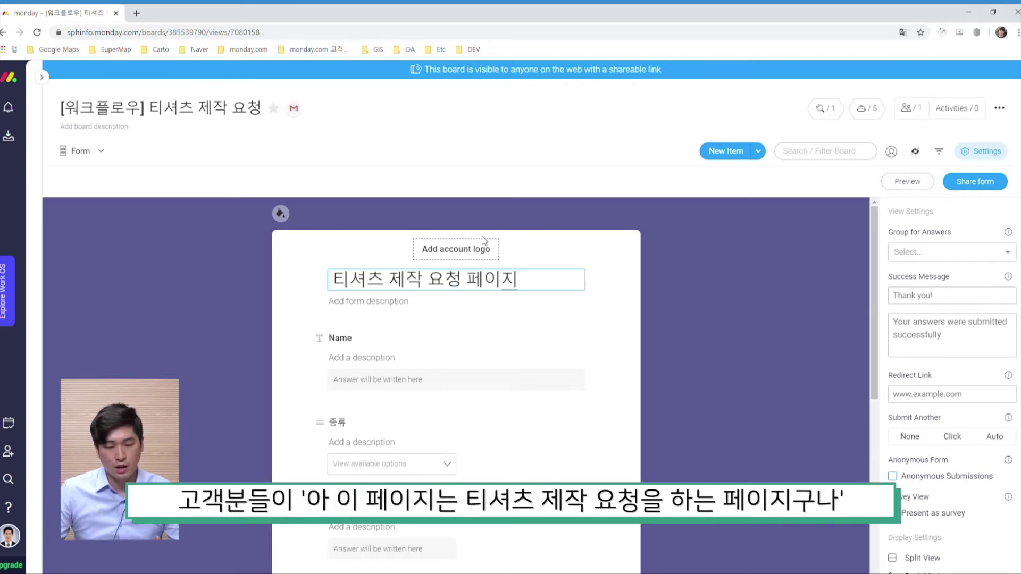
left_click(700, 312)
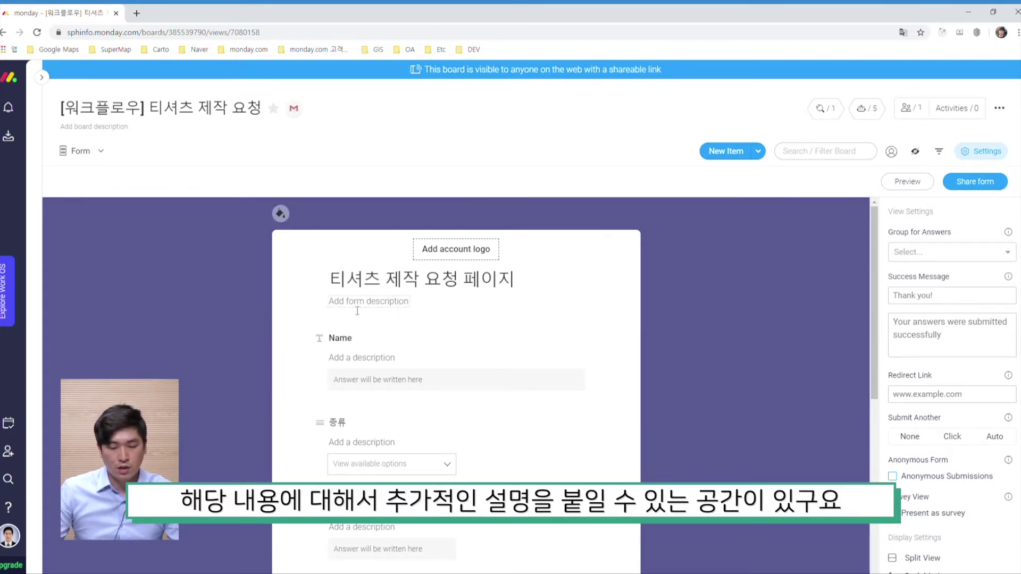
Enter "티셔츠 제작 요청을 하는 페이지 입니다." as the form description
left_click(329, 306)
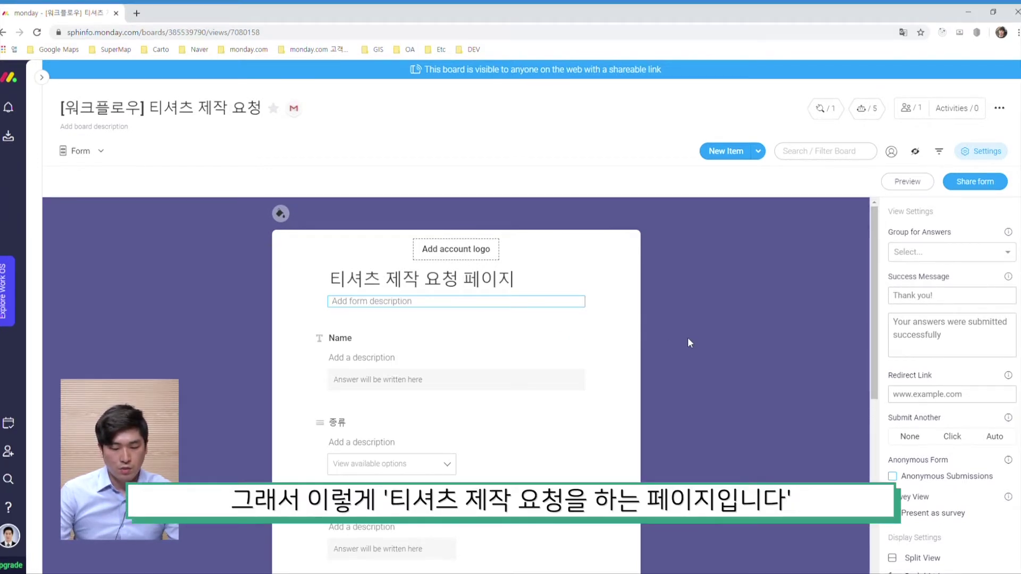
type("티셔츠 제작 요청을 하는 페이지ㅇ입니다.")
key("Return")
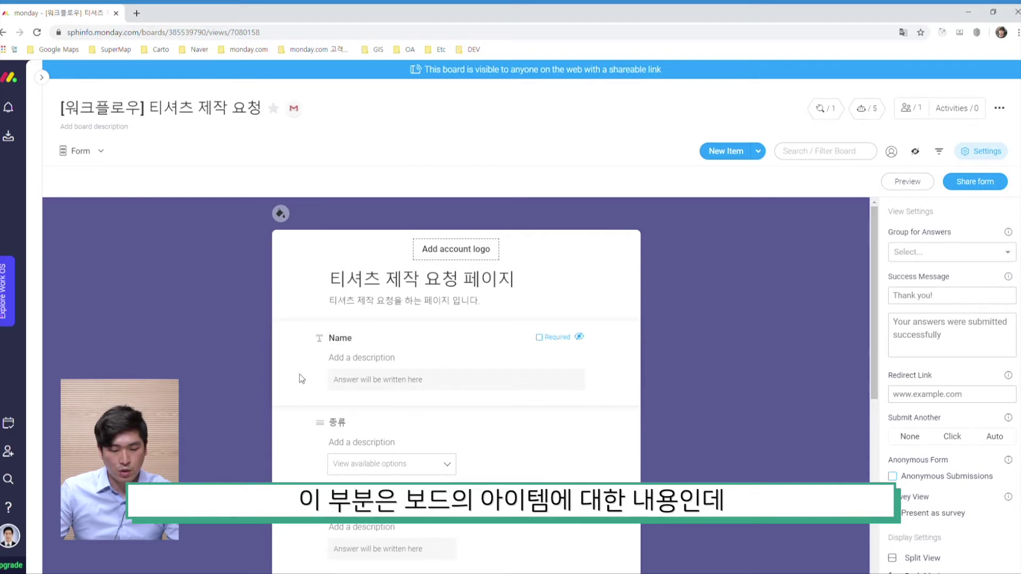
Rename the form's Name question as "성함"
left_click(349, 343)
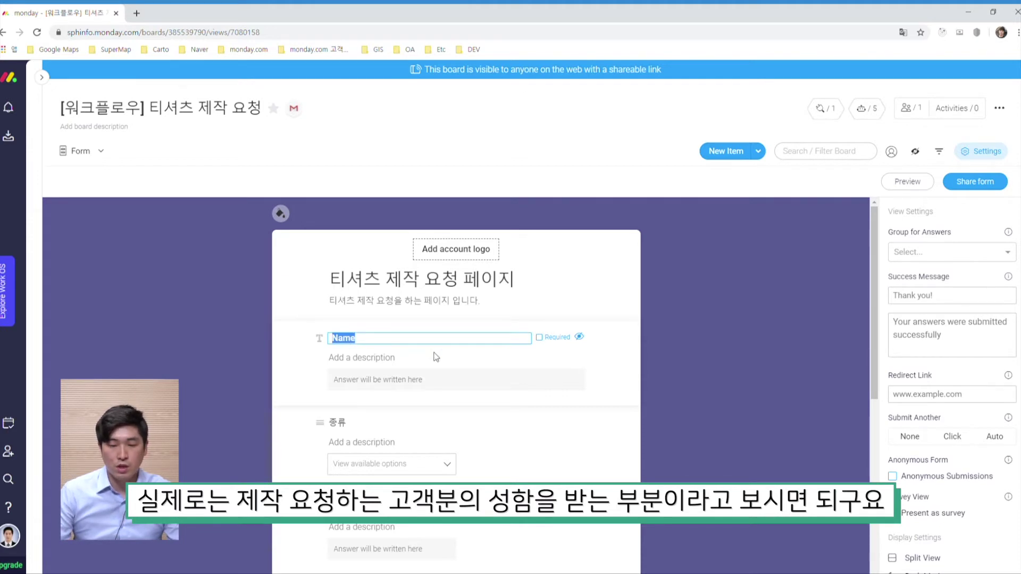
type("성함")
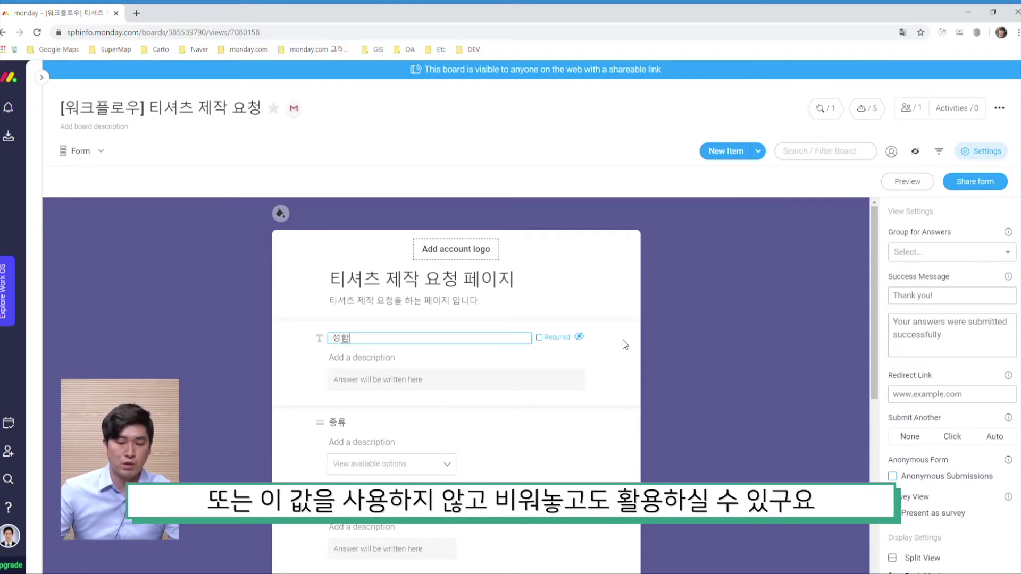
left_click(652, 348)
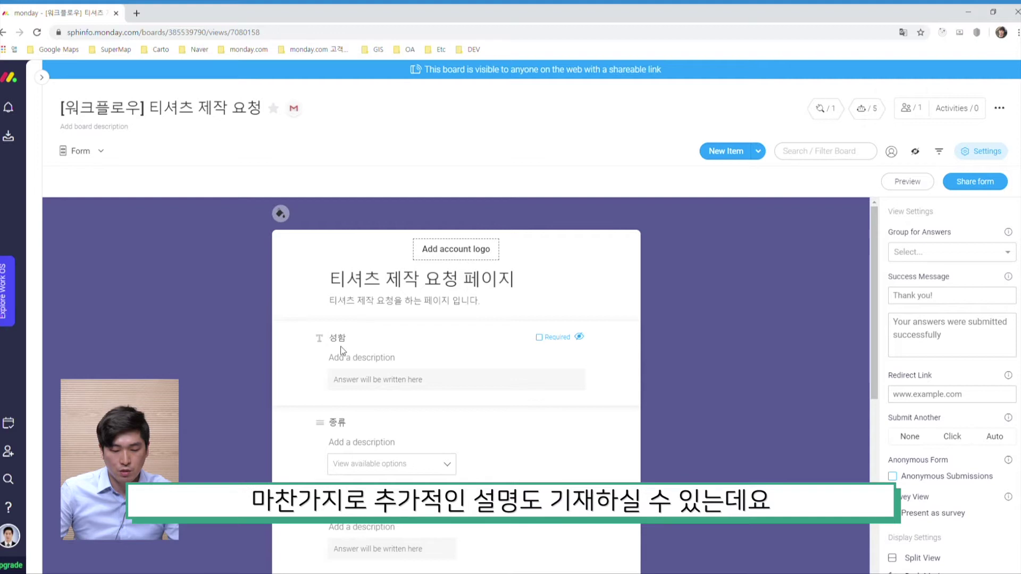
Make the 성함 question required, leaving its description empty
left_click(353, 364)
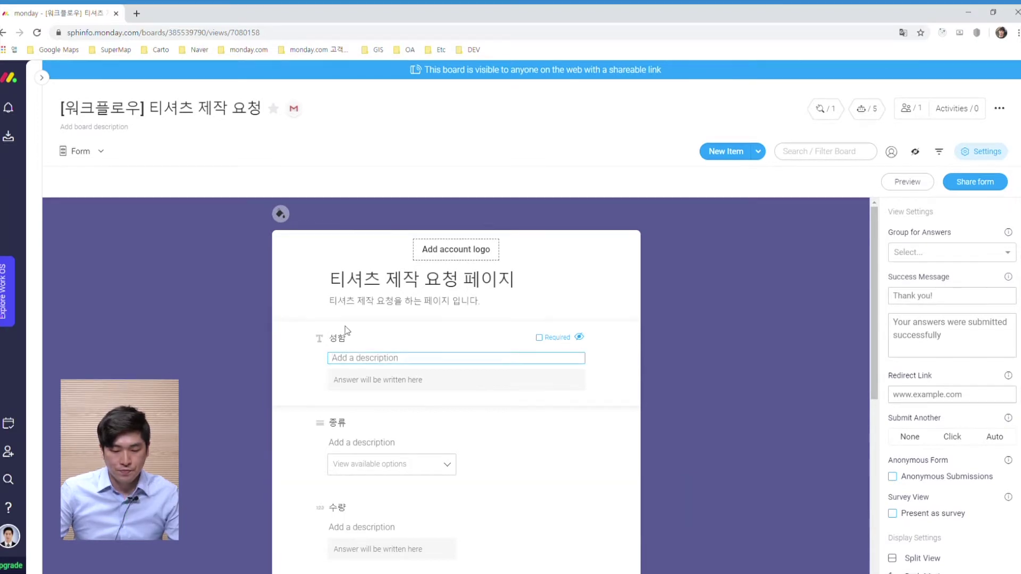
left_click(714, 350)
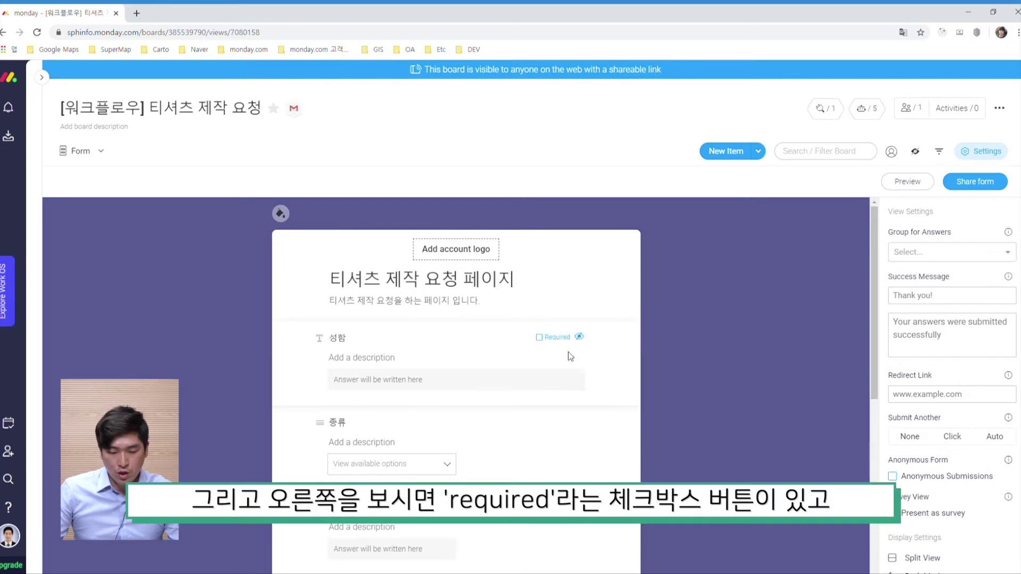
mouse_move(599, 336)
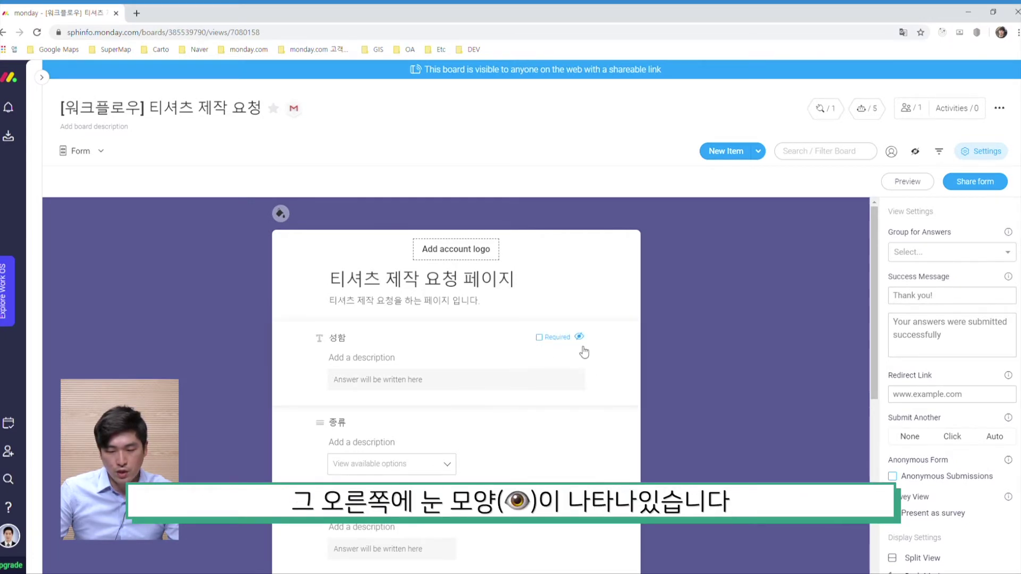
left_click(538, 337)
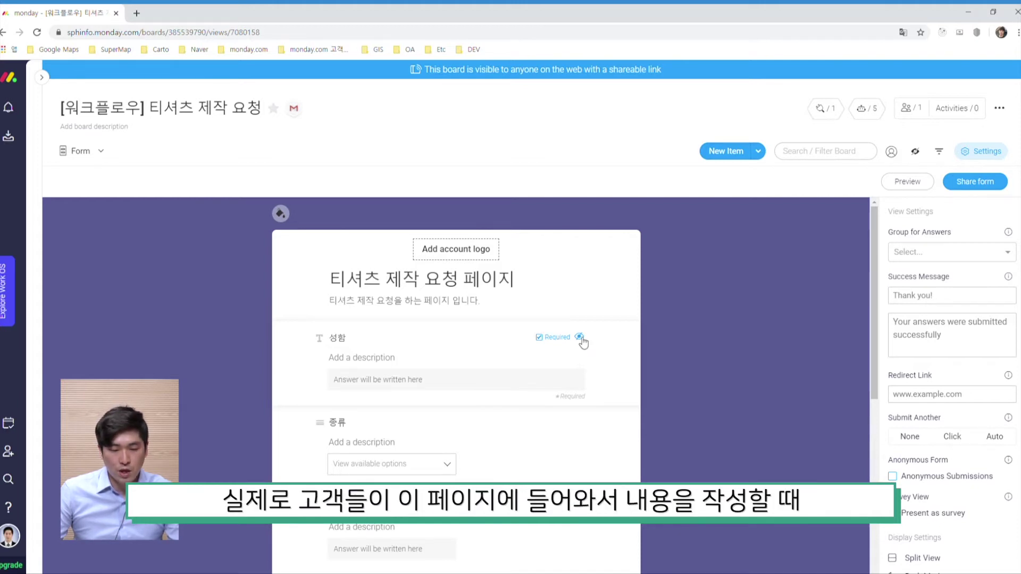
Hide the 견적 금액 question on the form
mouse_move(408, 222)
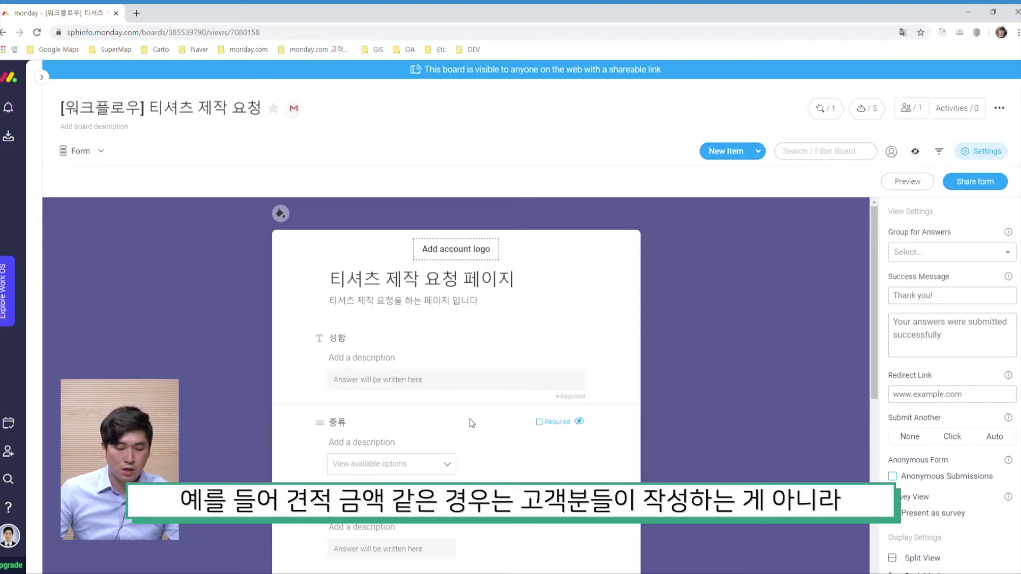
scroll(480, 414, "down", 3)
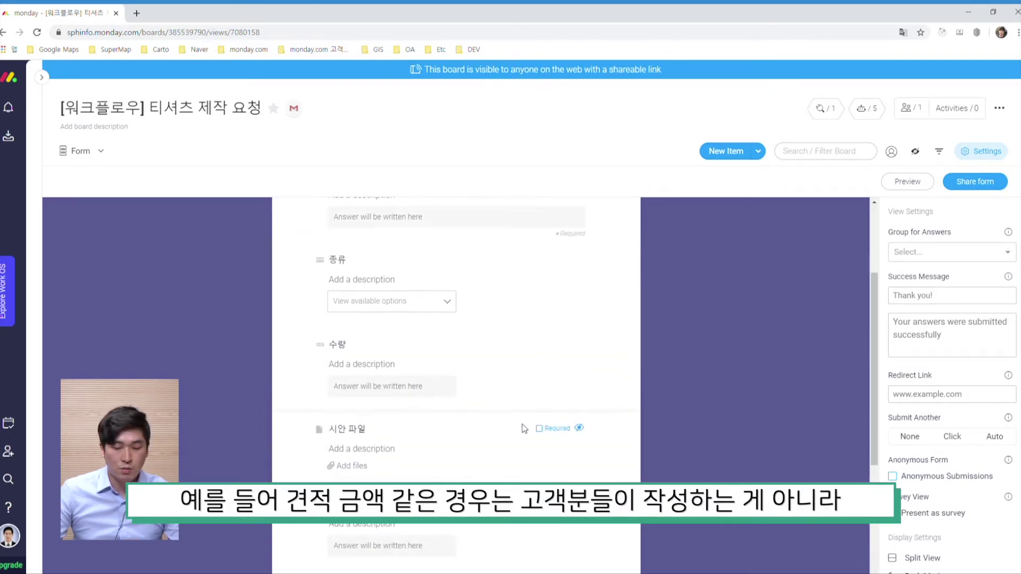
scroll(523, 429, "down", 2)
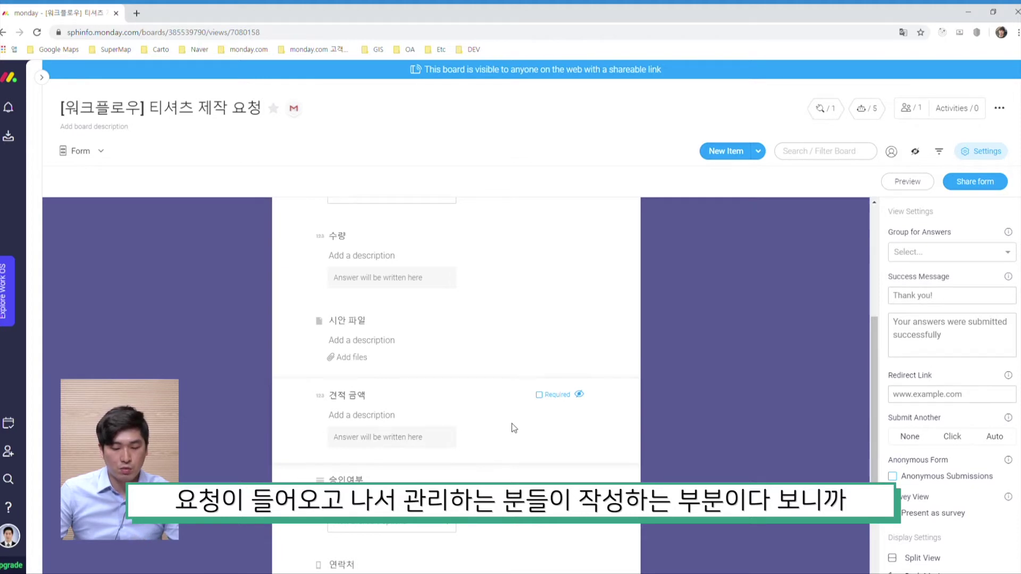
left_click(579, 394)
mouse_move(418, 405)
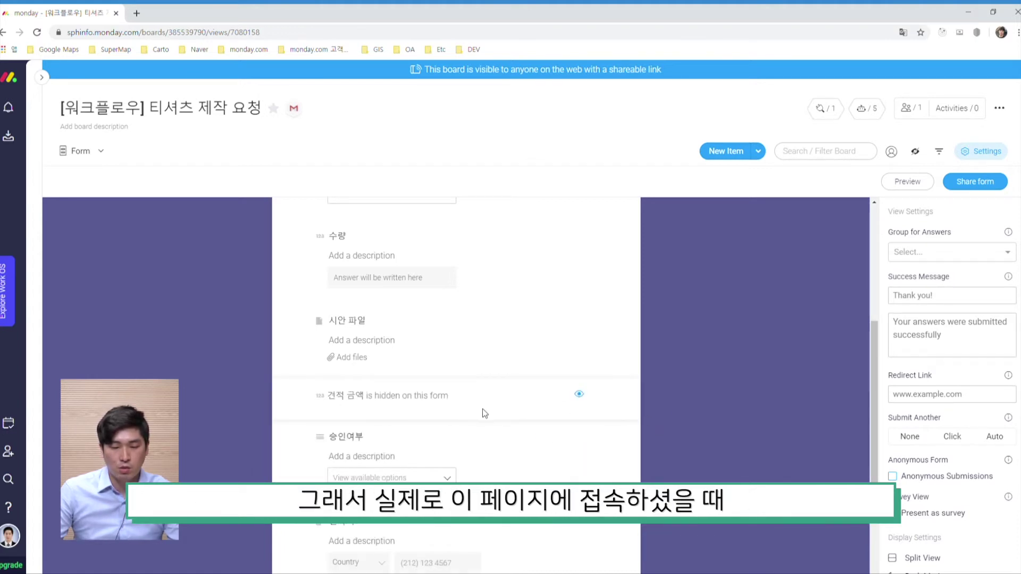
Make the 종류 question required and open its list of available options
scroll(472, 413, "up", 3)
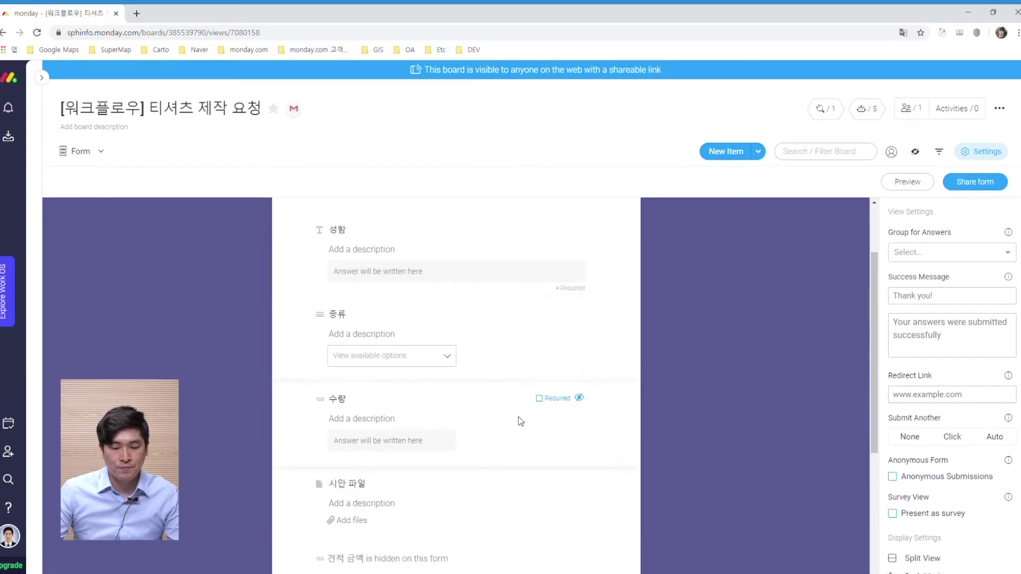
scroll(726, 387, "up", 2)
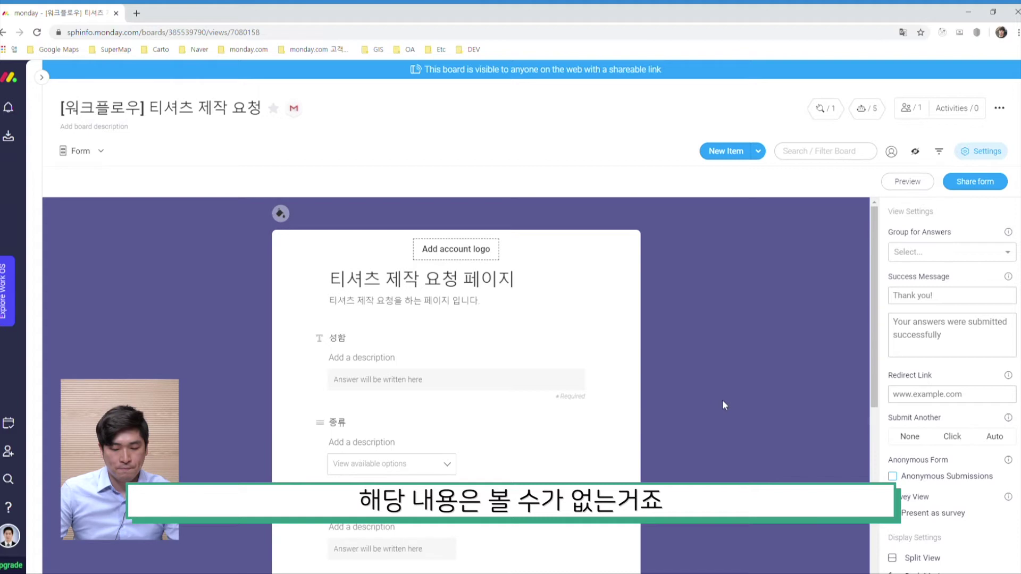
scroll(518, 391, "down", 1)
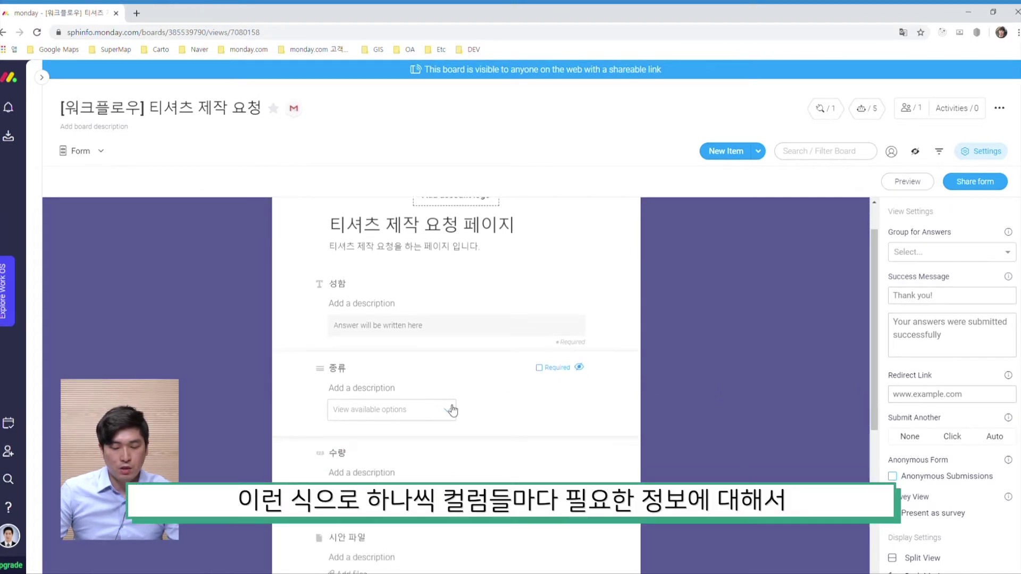
scroll(452, 410, "down", 1)
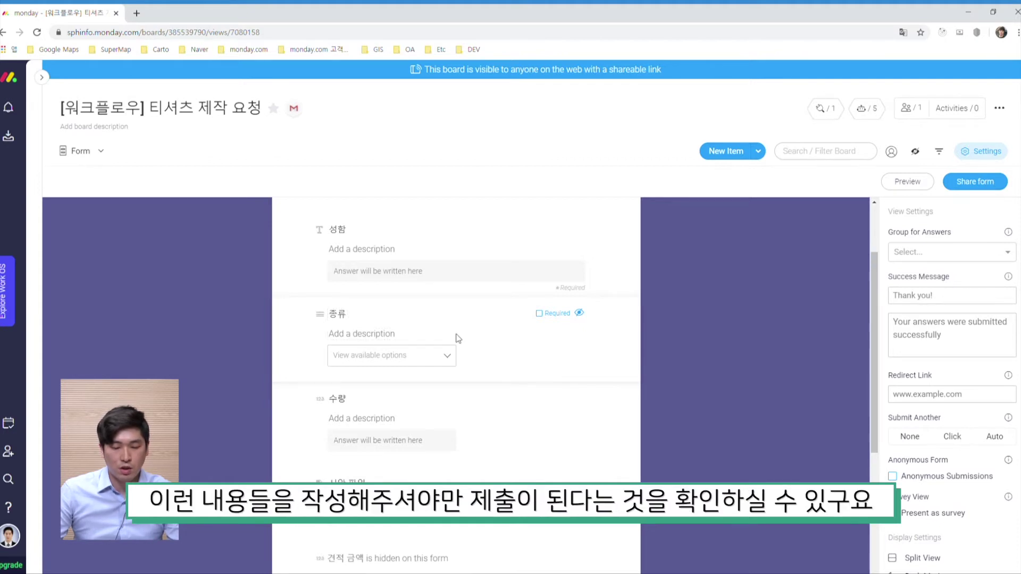
left_click(546, 316)
left_click(399, 335)
left_click(372, 357)
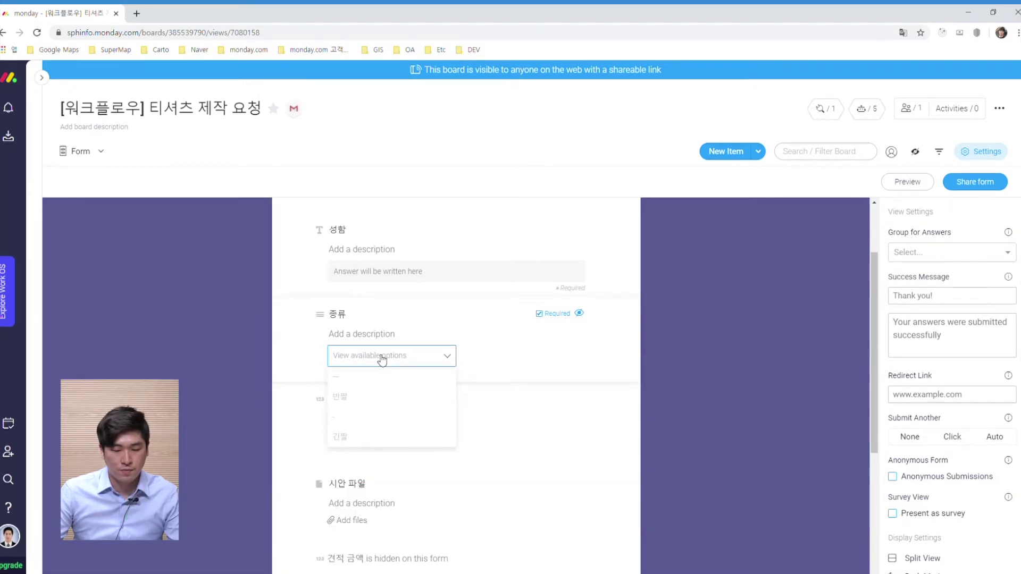
Close the option list of the 종류 question and rename the question as "티셔츠 종류"
left_click(382, 359)
left_click(345, 319)
type("ㅊ")
key("BackSpace")
type("티셔츠")
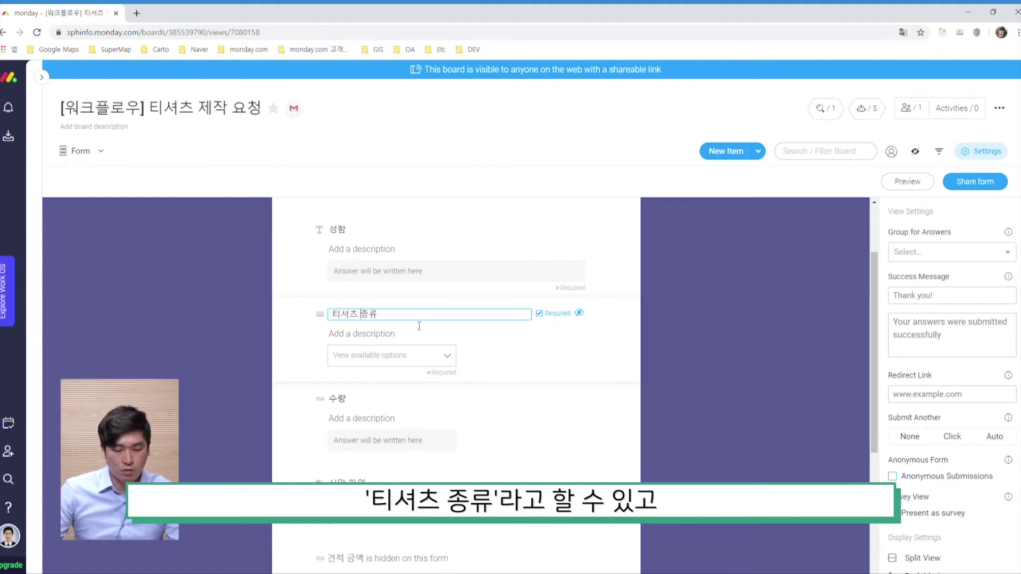
Add the description "반팔 또는 긴팔을 선택해주세요." to the 티셔츠 종류 question
left_click(377, 335)
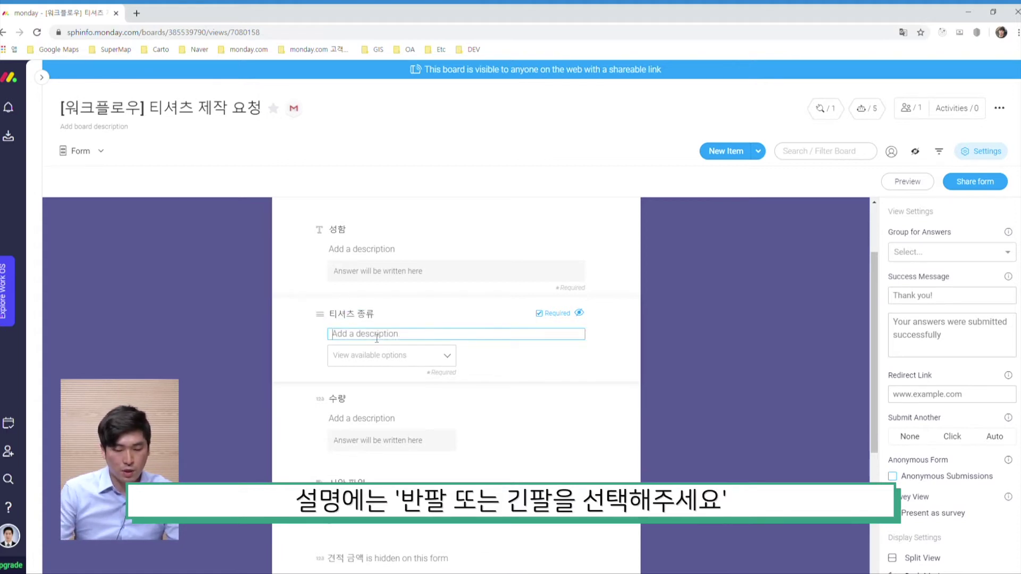
type("반팔 또는 긴팔을 선택해주세요.")
left_click(697, 342)
Make the 수량 question required and hide the 승인여부 question on the form
scroll(354, 348, "down", 1)
left_click(539, 345)
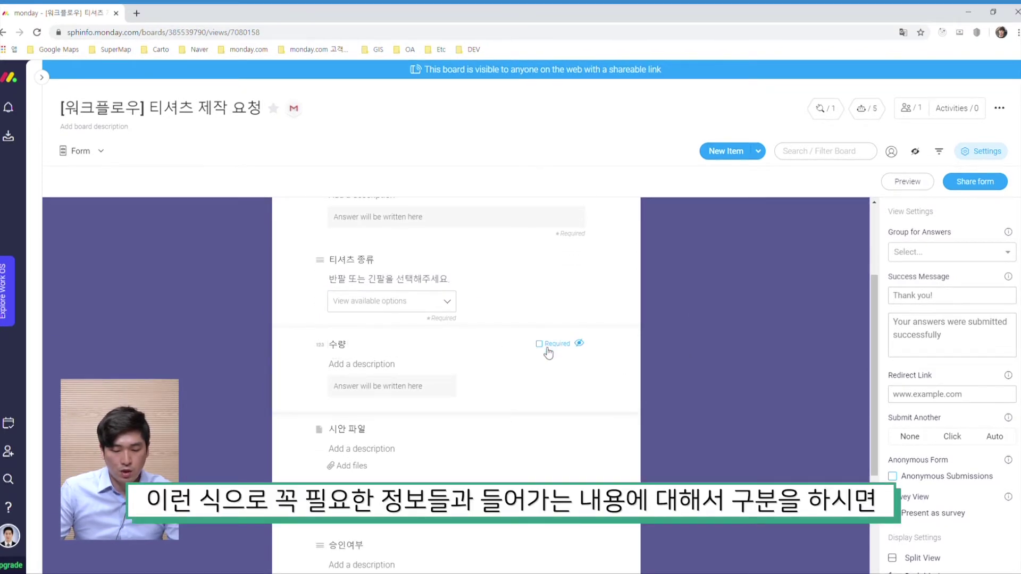
scroll(638, 351, "down", 2)
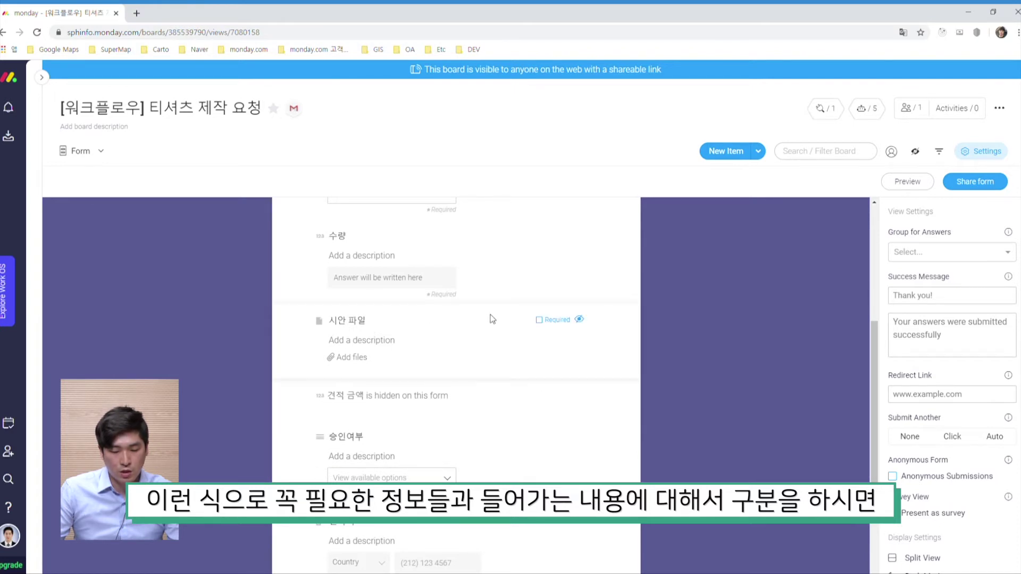
scroll(451, 348, "down", 1)
left_click(579, 382)
scroll(532, 361, "down", 1)
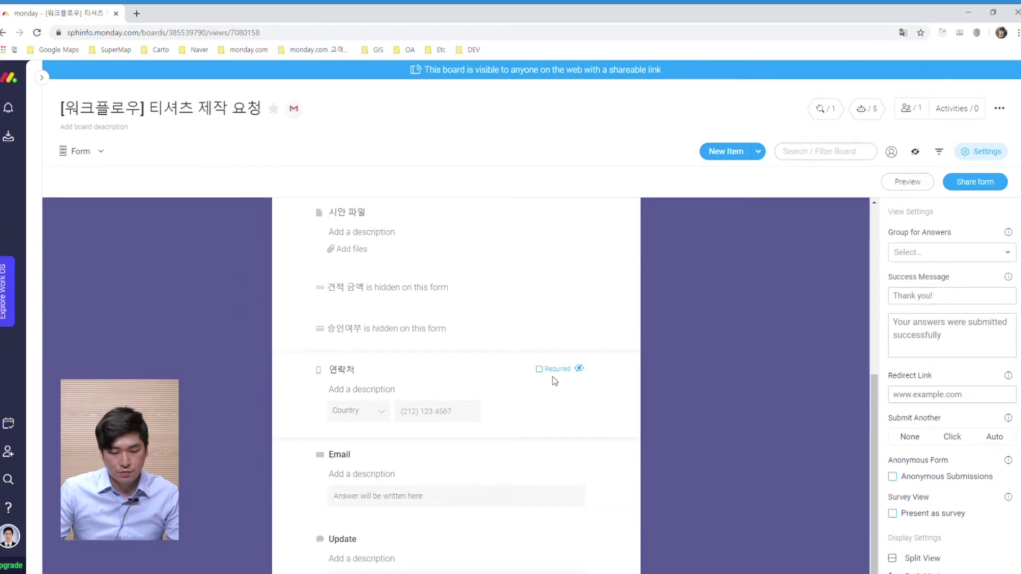
Leave the 연락처 question optional and hide the Update question on the form
left_click(539, 369)
left_click(548, 376)
scroll(548, 383, "down", 2)
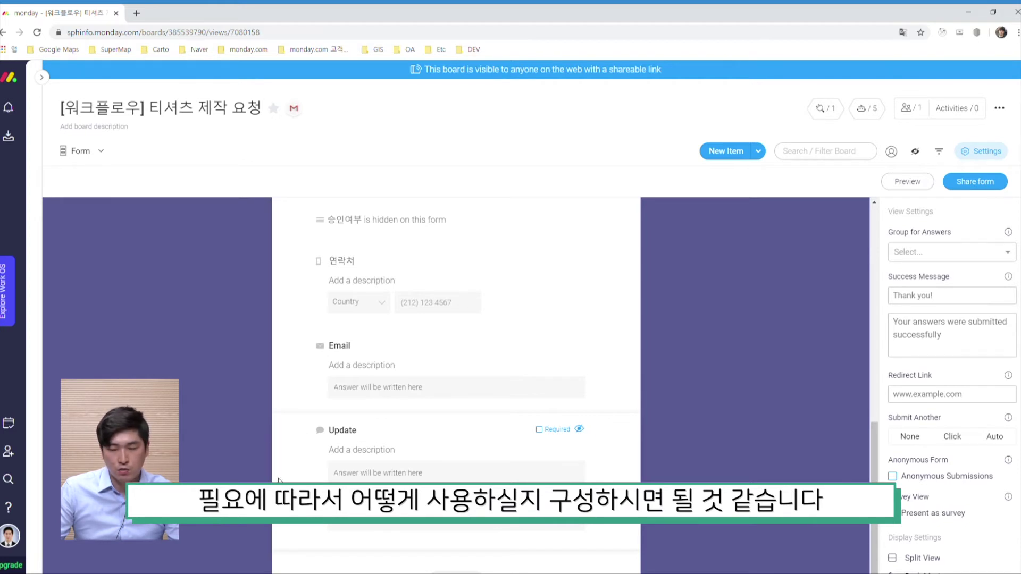
left_click(579, 428)
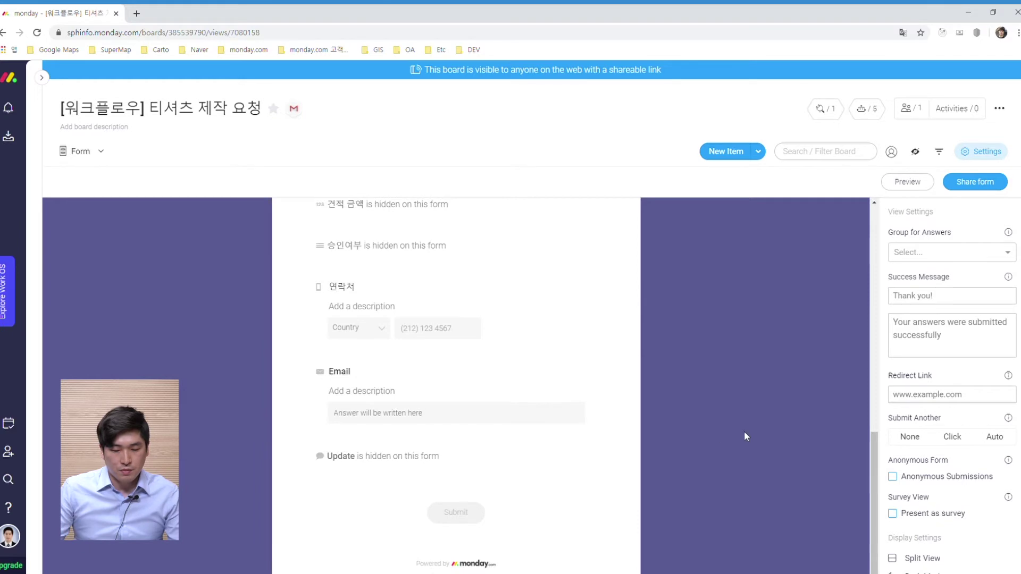
Review the whole form from its title to the submission area, checking the visible, required and hidden questions
scroll(744, 432, "up", 4)
scroll(741, 460, "up", 2)
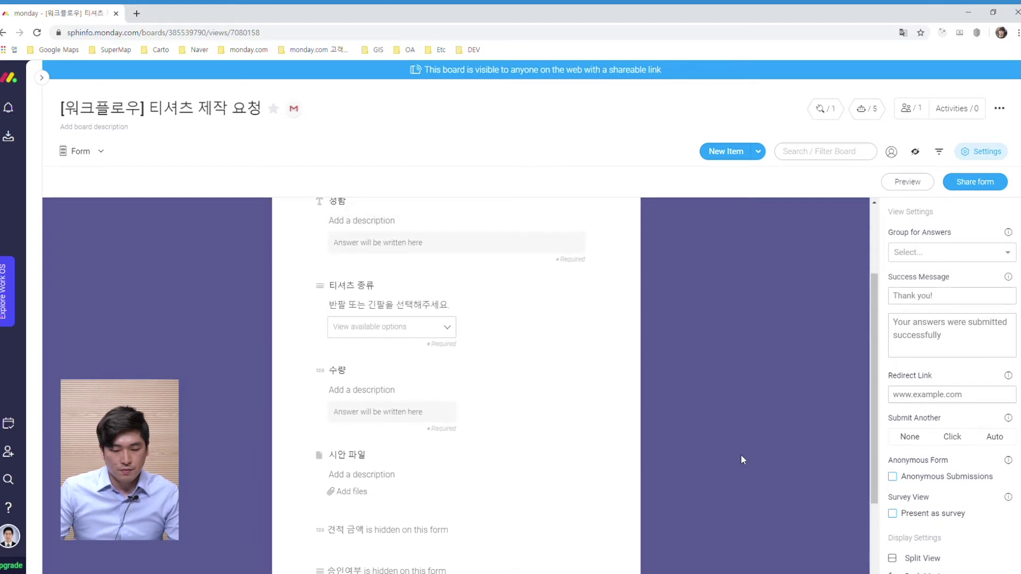
scroll(733, 454, "down", 1)
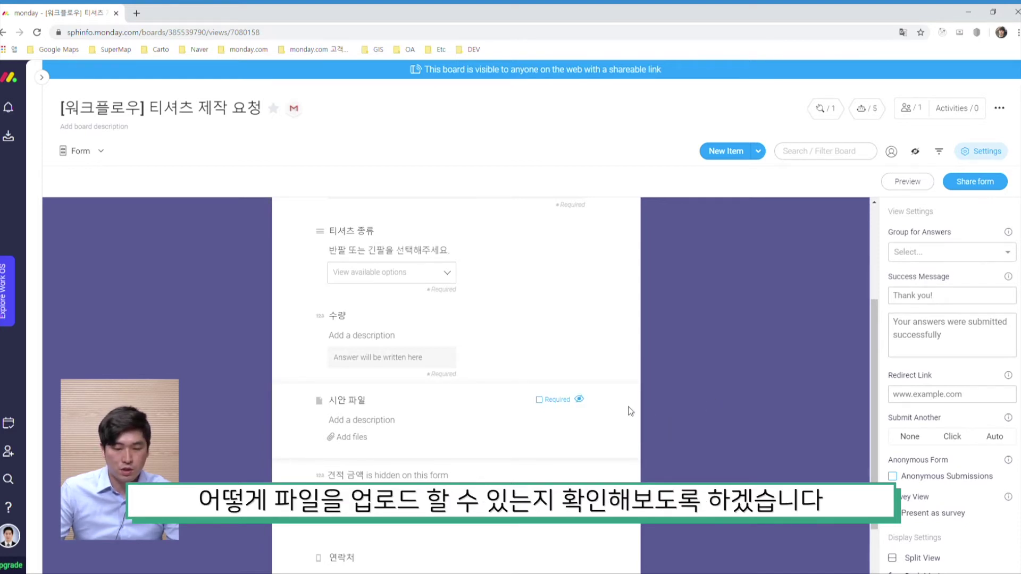
scroll(732, 442, "up", 4)
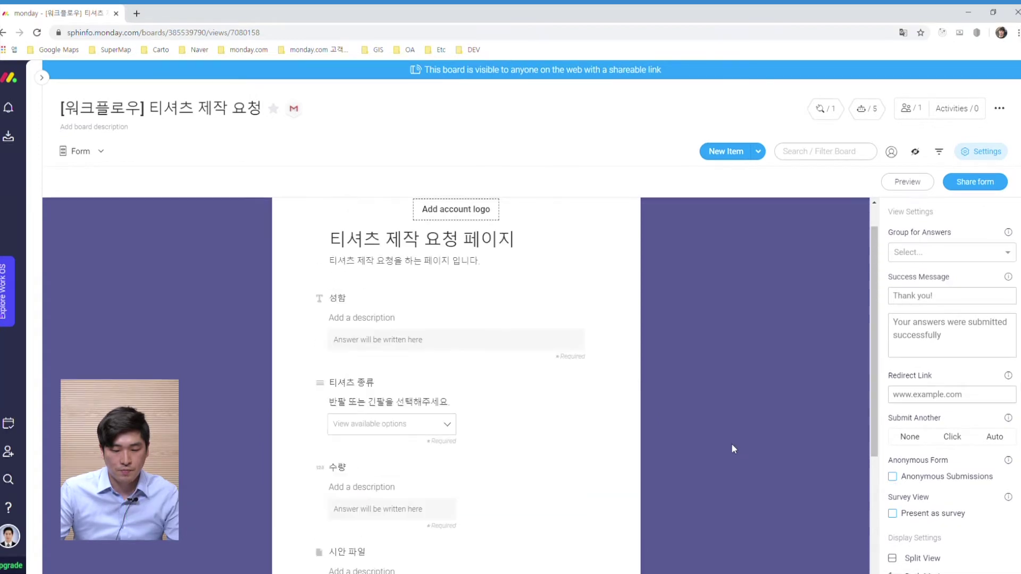
scroll(742, 452, "down", 2)
scroll(719, 437, "up", 2)
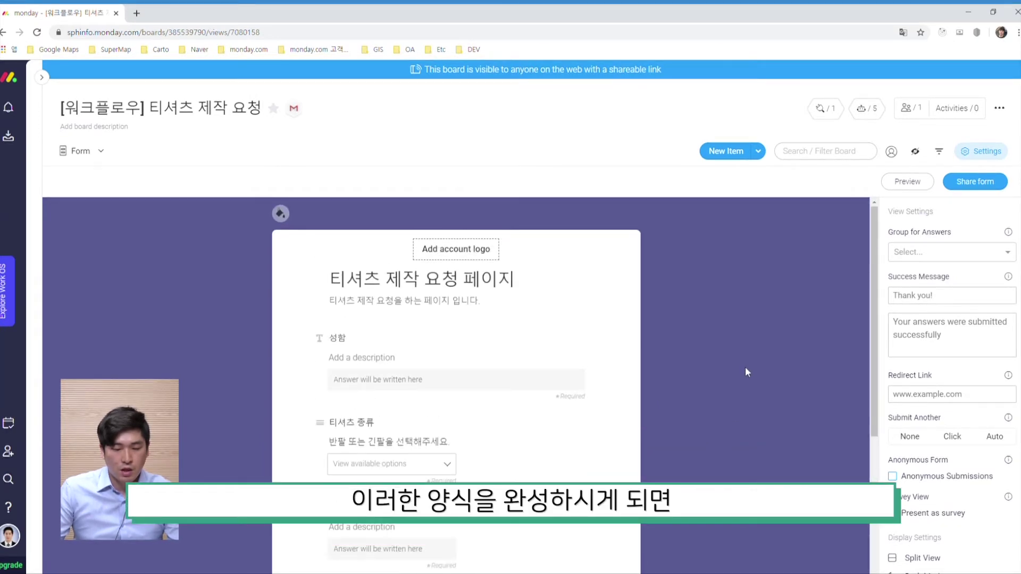
scroll(276, 416, "down", 10)
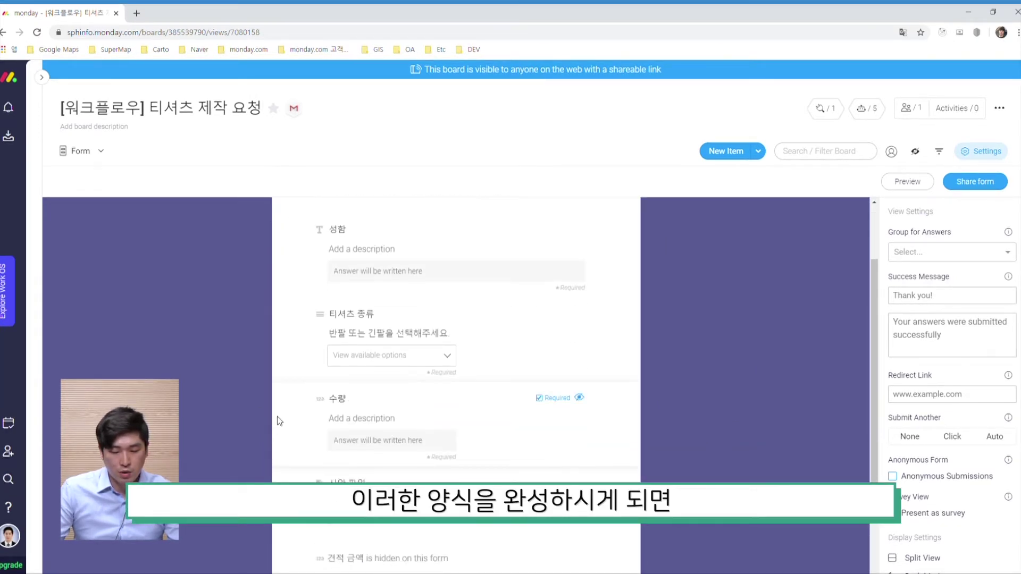
scroll(284, 478, "down", 1)
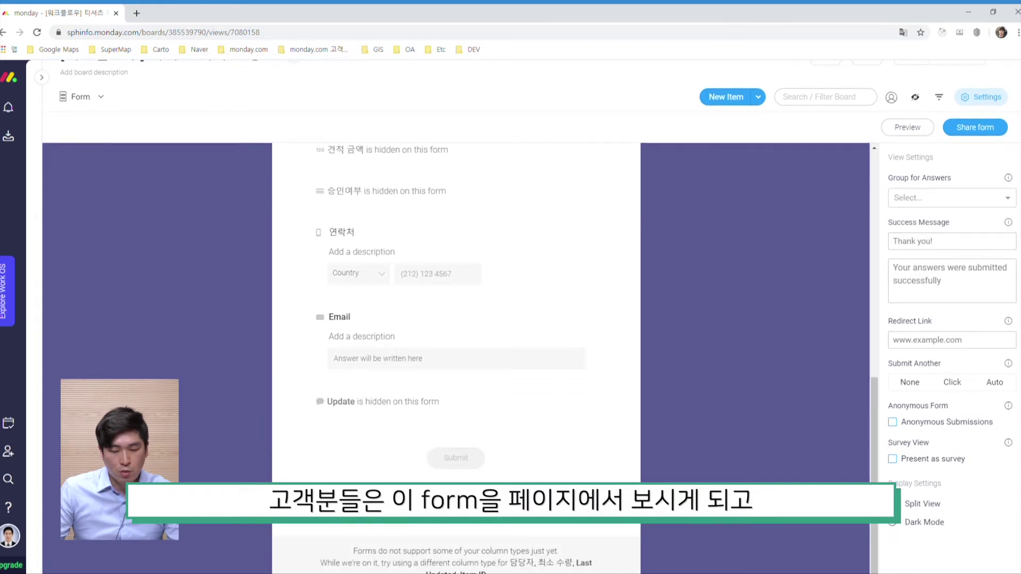
scroll(665, 410, "down", 1)
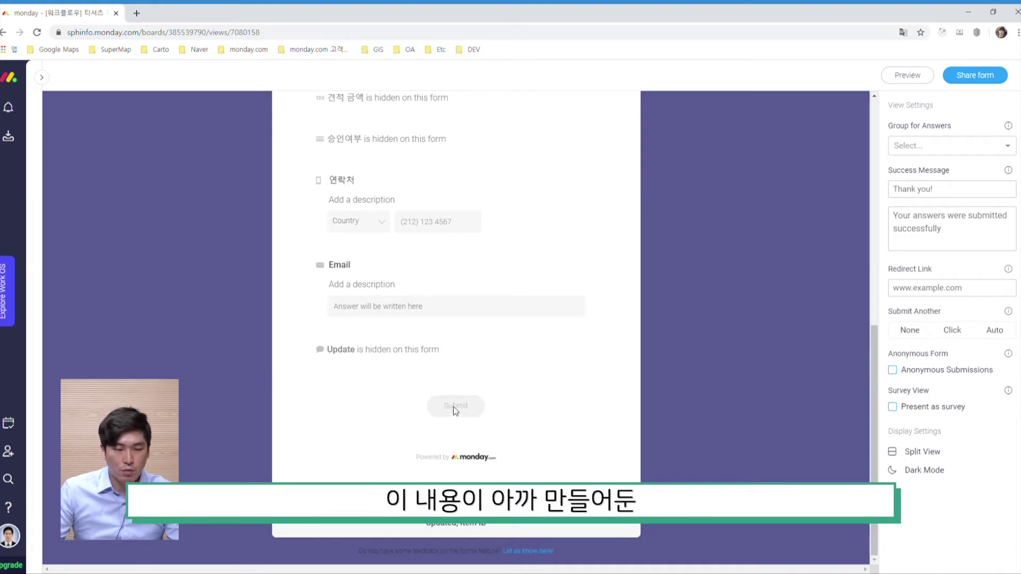
Look at the board's Main Table view, where submitted answers arrive as items, and return to the Form view
scroll(306, 419, "up", 15)
left_click(80, 151)
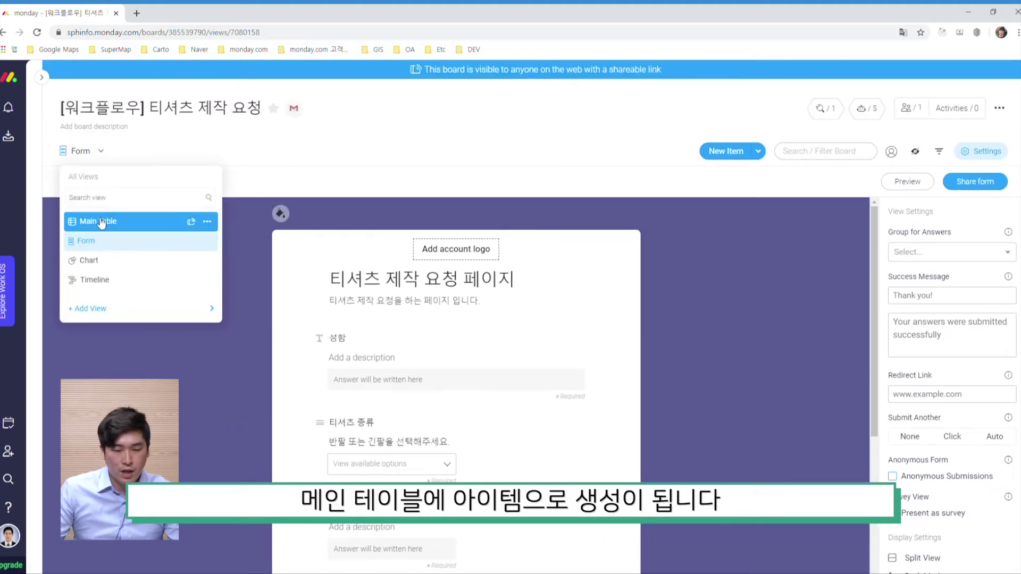
left_click(101, 222)
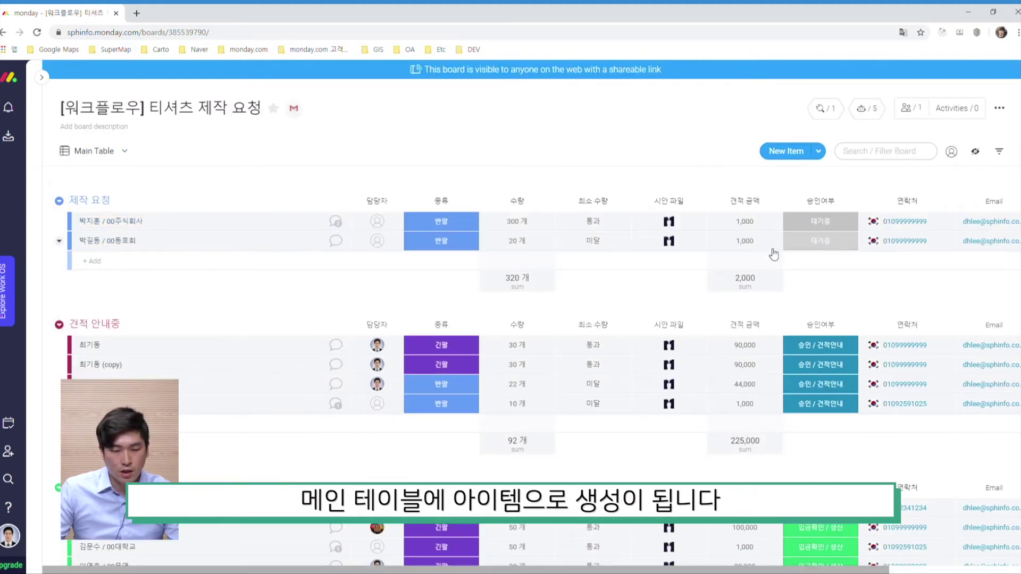
left_click(117, 151)
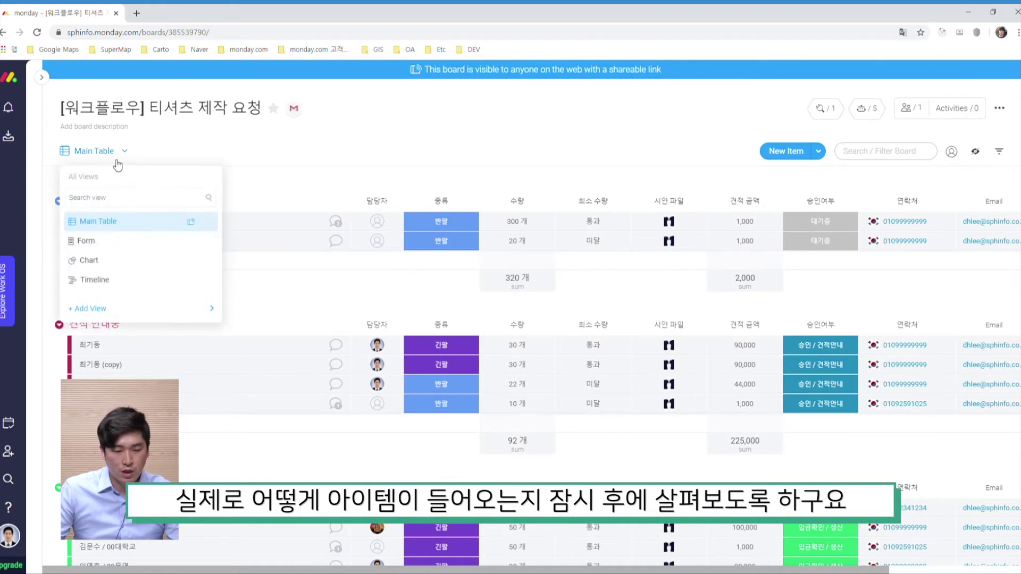
left_click(118, 244)
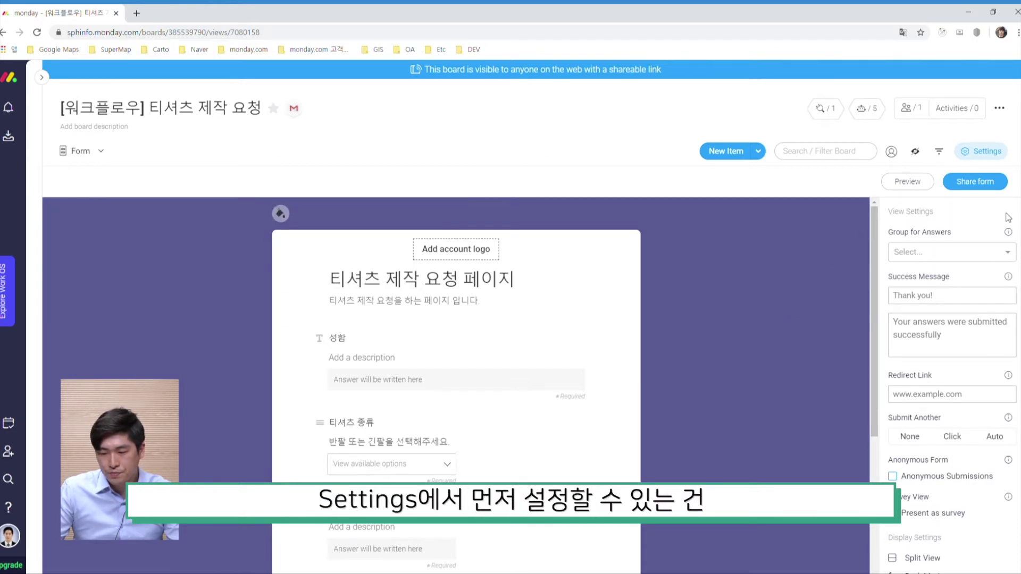
Set the form's group for answers to 제작 요청
scroll(982, 227, "down", 1)
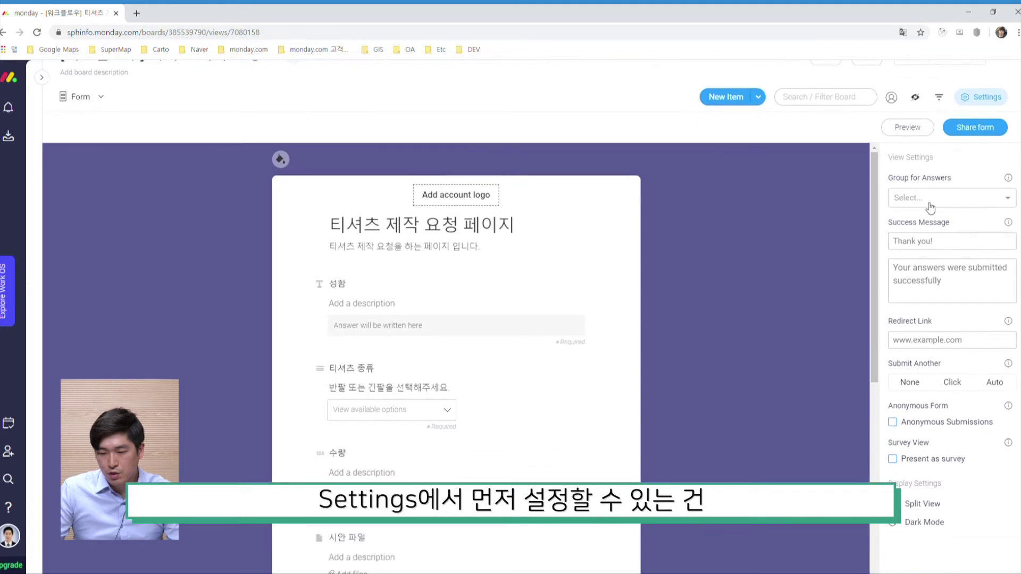
left_click(922, 202)
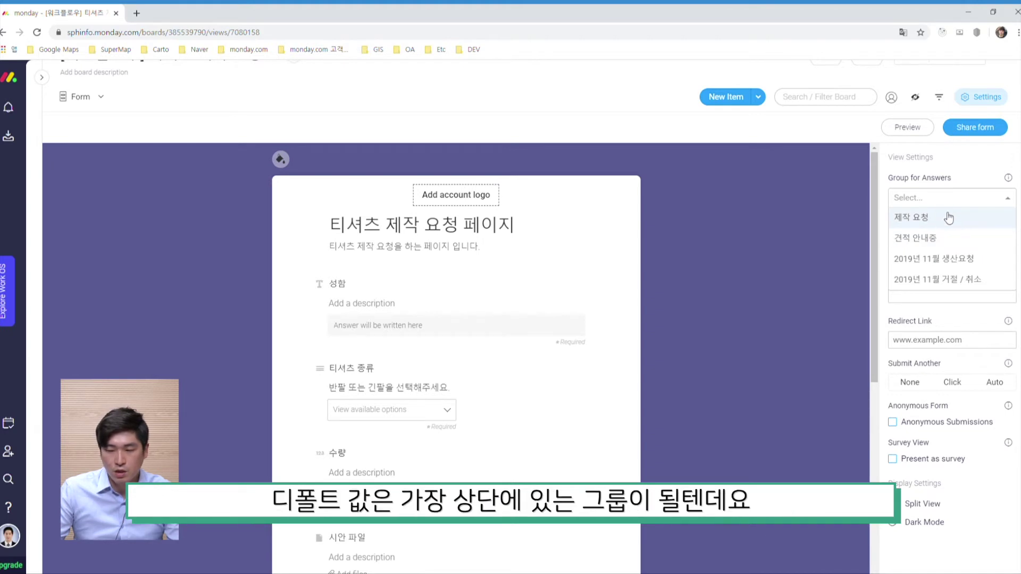
left_click(952, 182)
left_click(940, 200)
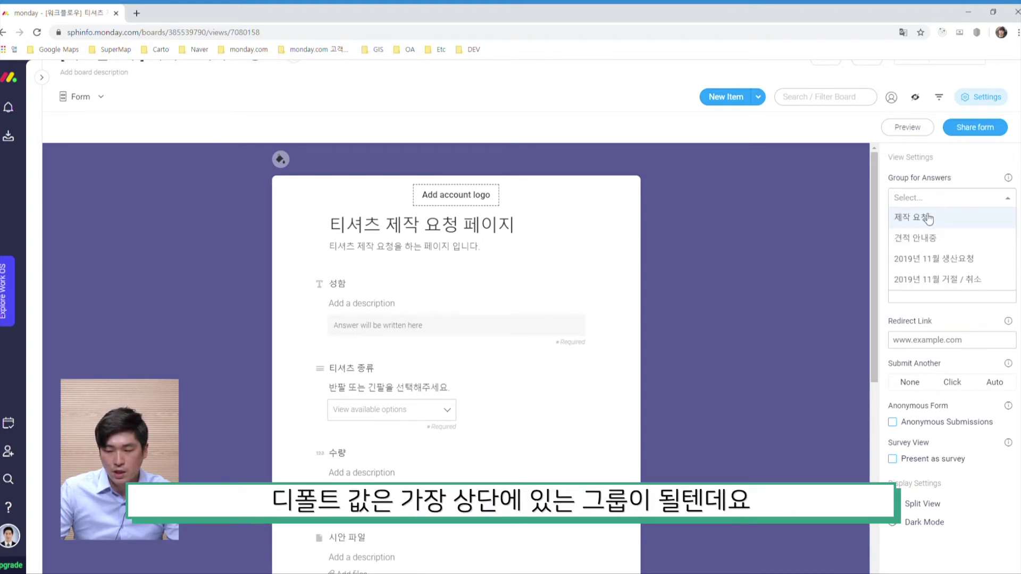
left_click(962, 218)
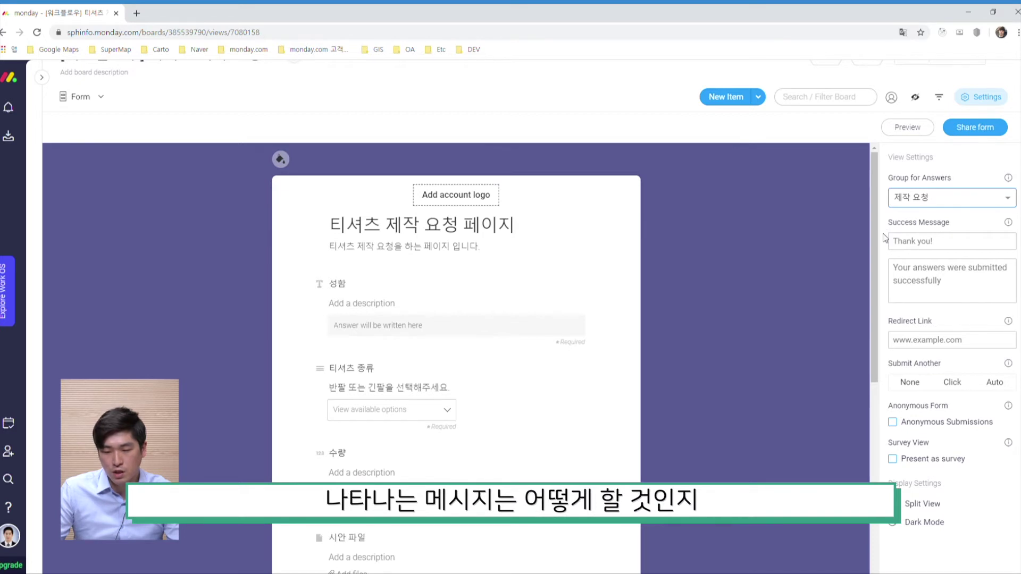
Set the title of the form's success message to "감사합니다!"
left_click(955, 246)
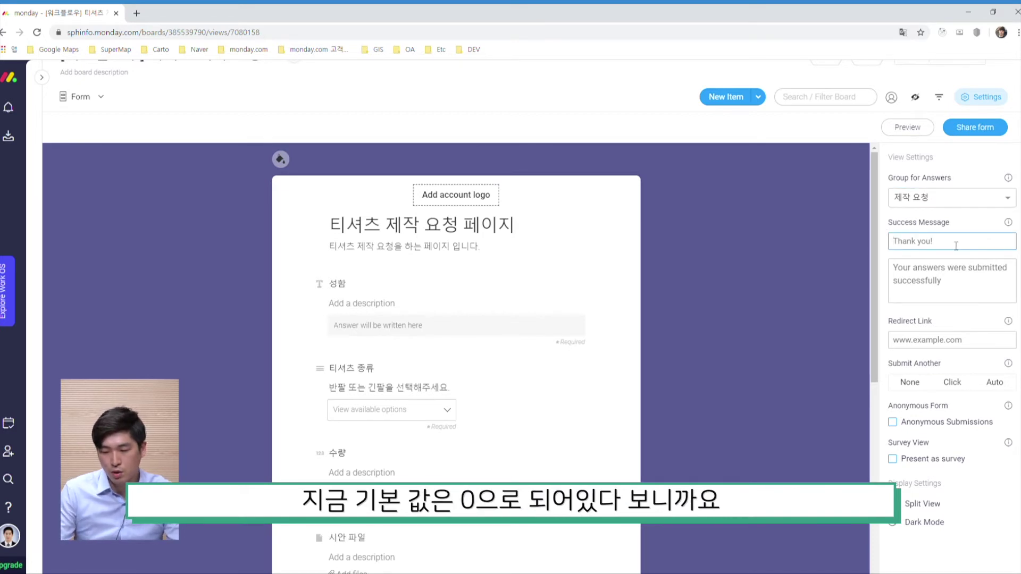
key("ctrl+a")
type("rh")
key("BackSpace")
key("BackSpace")
type("감사합니")
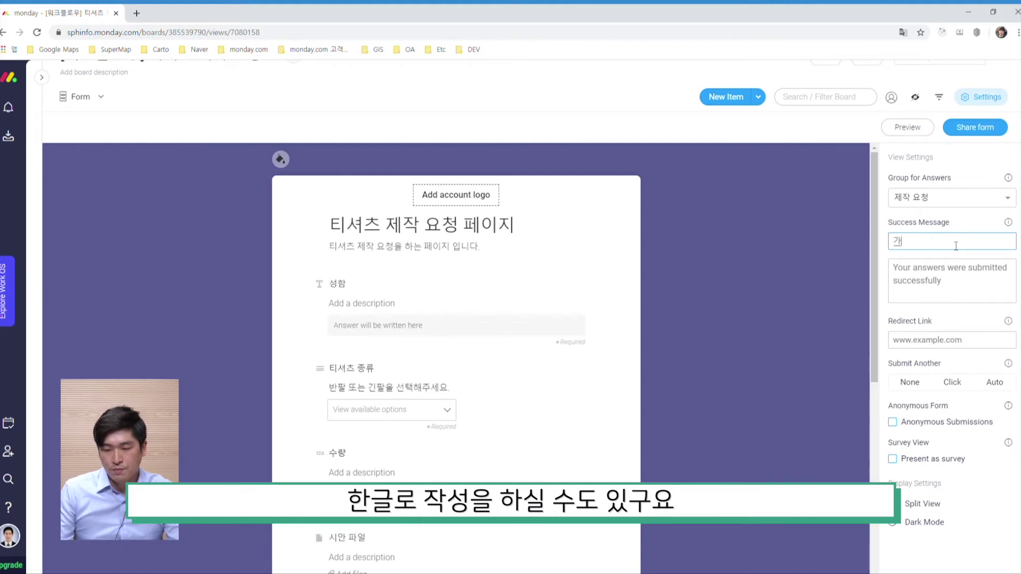
type("다!")
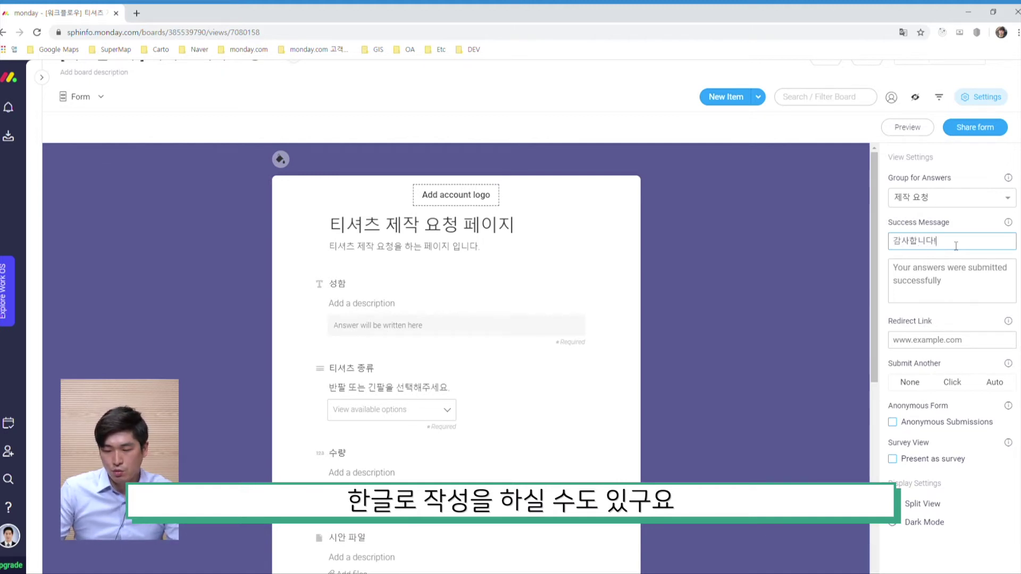
left_click(950, 219)
Set the body text of the success message to "담당자가 확인 후 견적 안내 메일을 보내드리겠습니다."
left_click(961, 299)
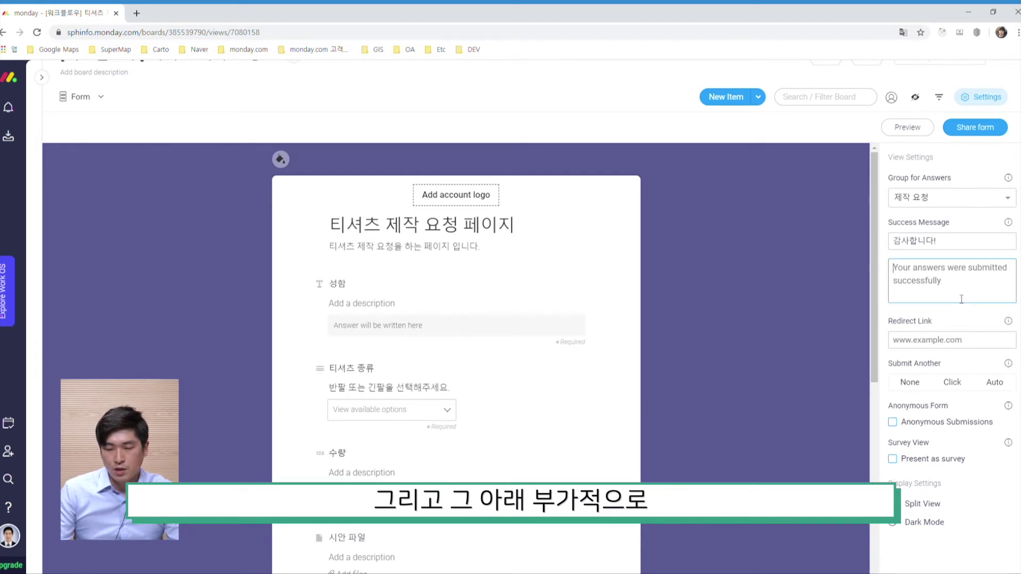
type("ㄱ")
key("BackSpace")
type("담당자가")
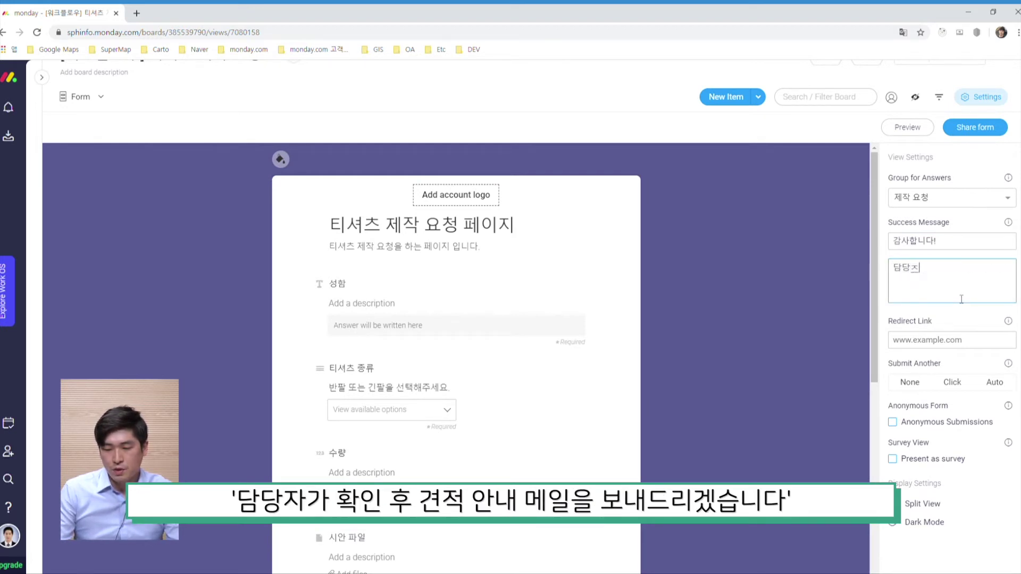
type(" 확인")
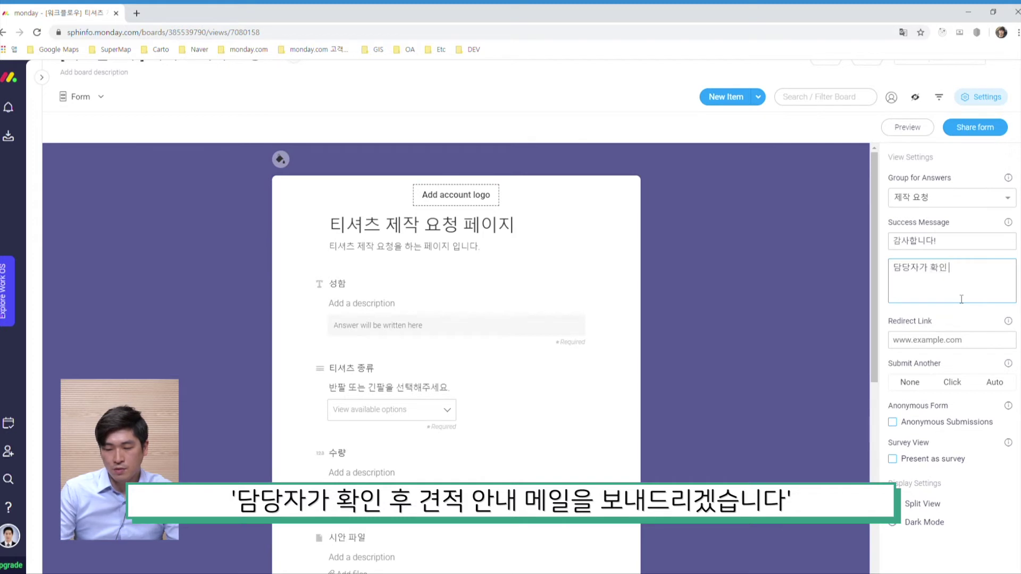
type(" 후 견ㅈ적 안내")
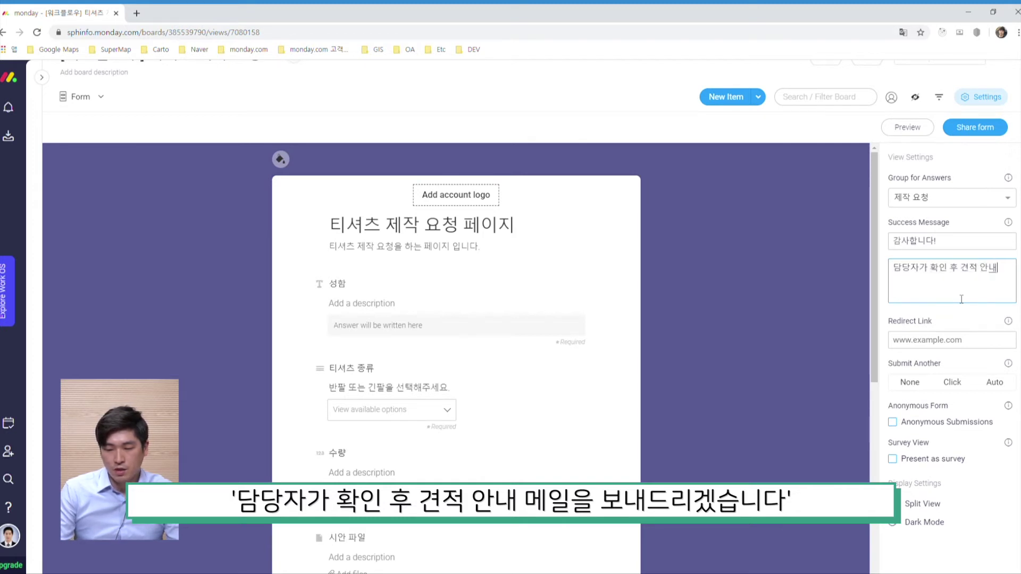
type(" 메이일을 보내드리겠습")
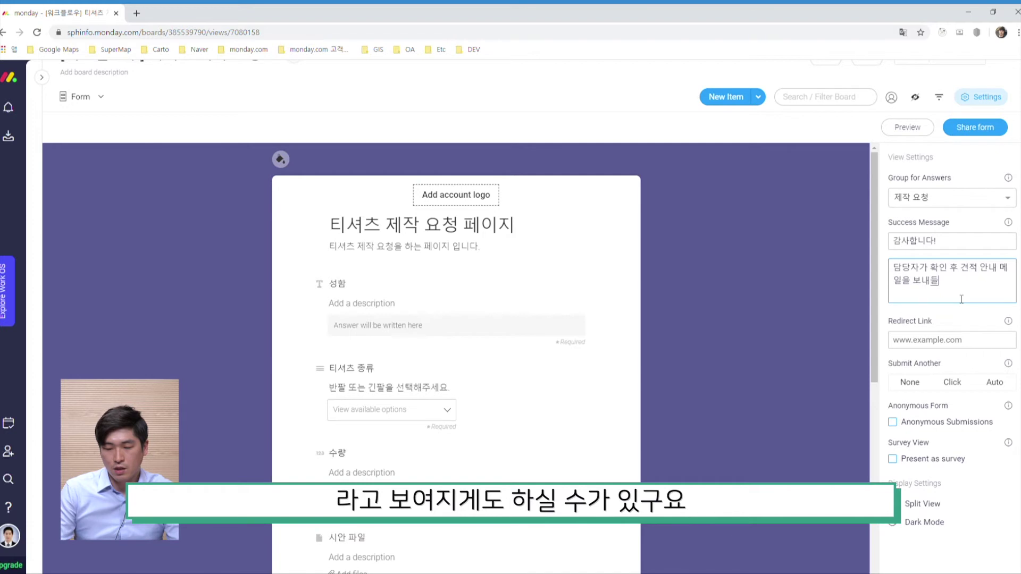
type("니다.")
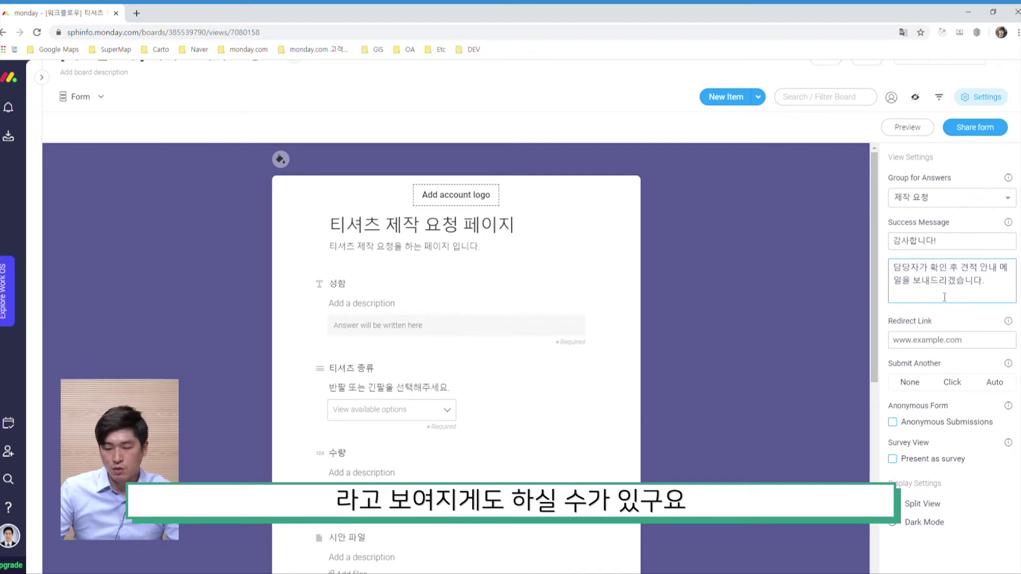
left_click(917, 318)
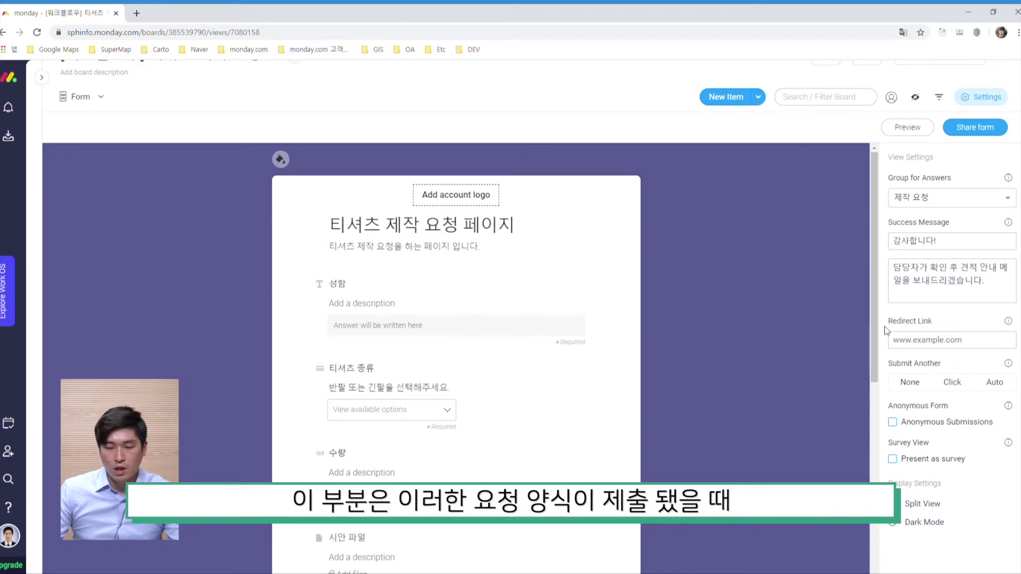
scroll(652, 317, "down", 10)
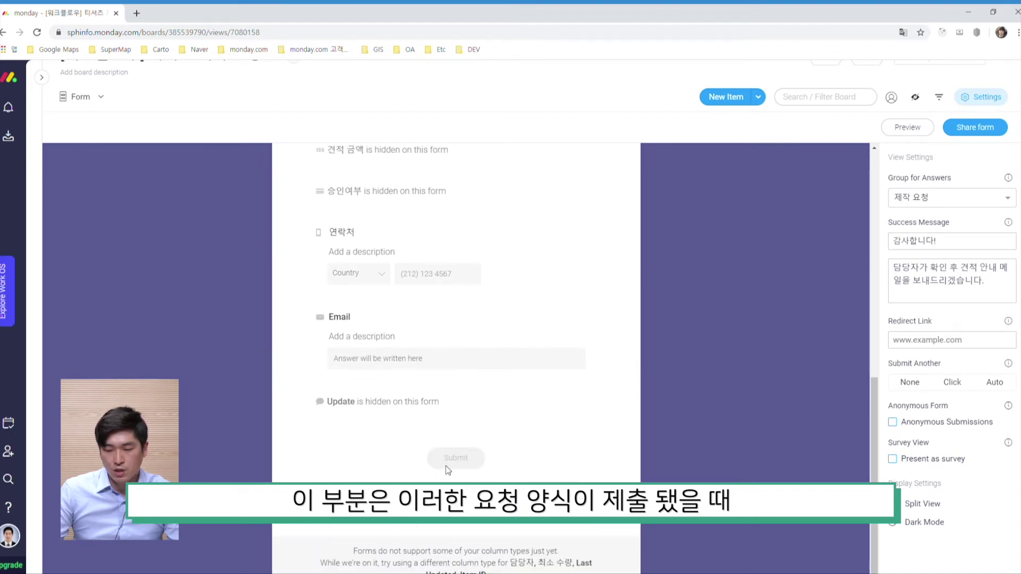
scroll(793, 413, "up", 10)
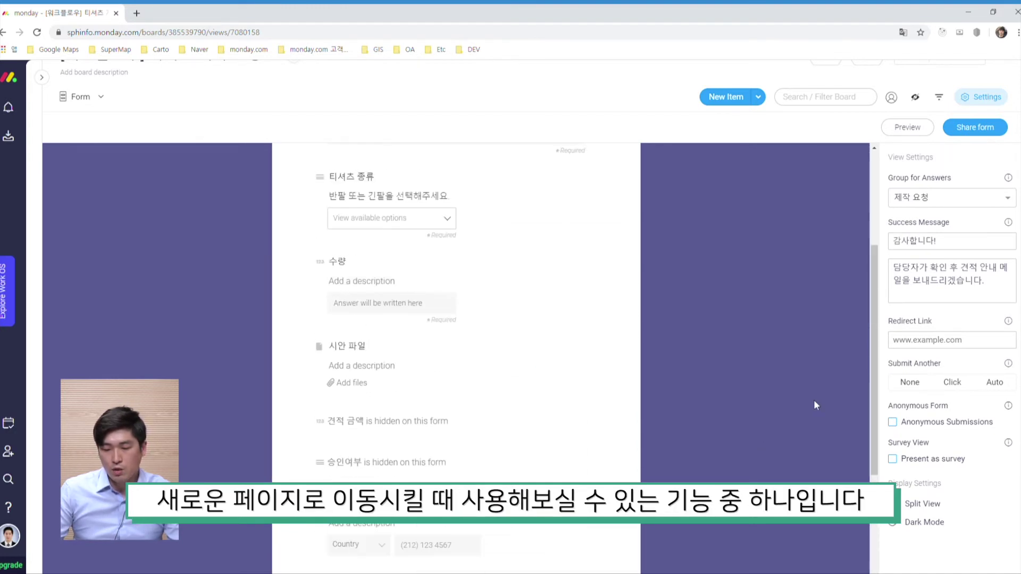
scroll(817, 400, "up", 1)
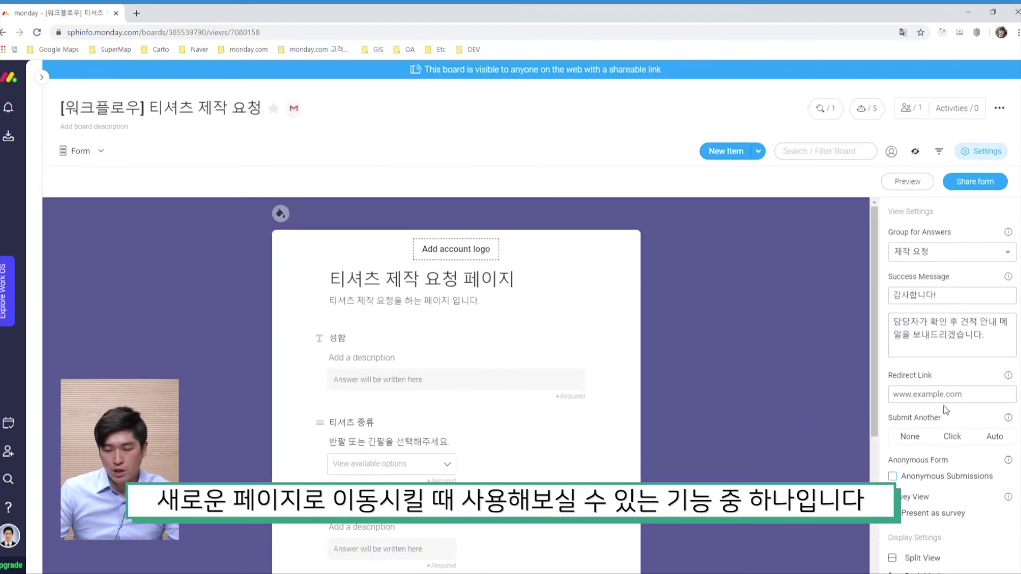
Set the form's Submit Another option to None, leaving the redirect link empty
left_click(974, 401)
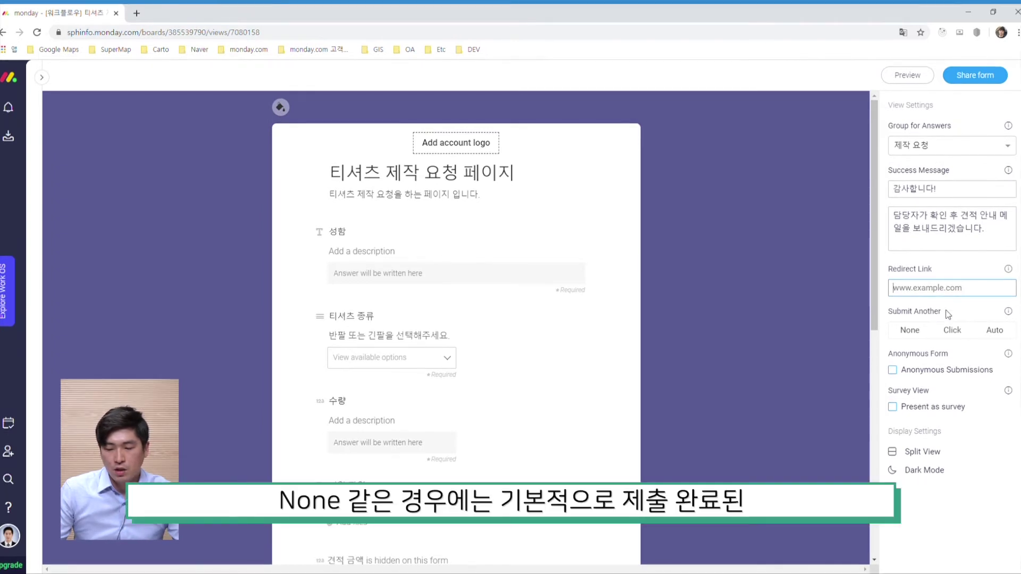
left_click(911, 332)
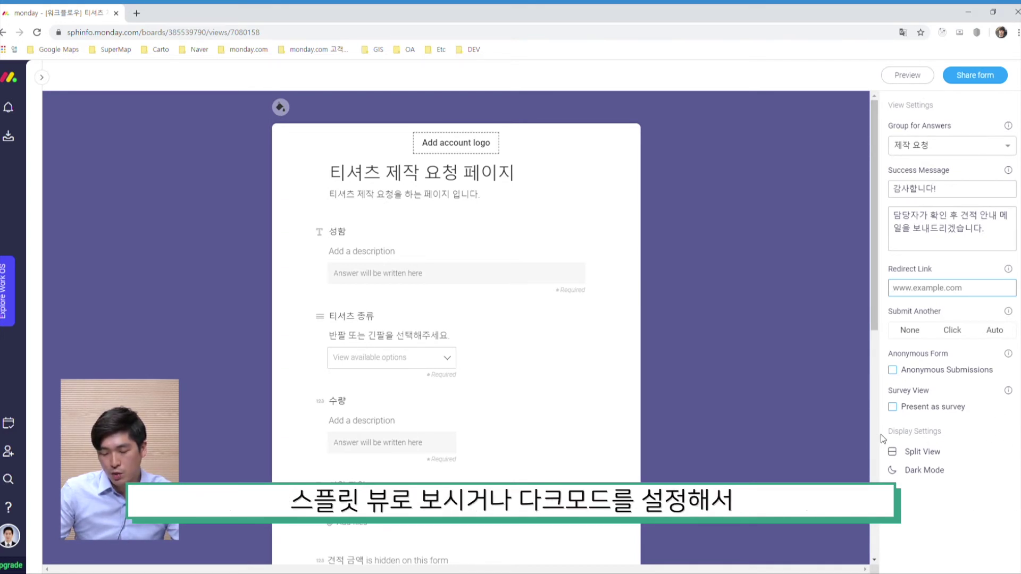
Switch the form view to dark mode, trying the split view before returning it to fullscreen
left_click(922, 452)
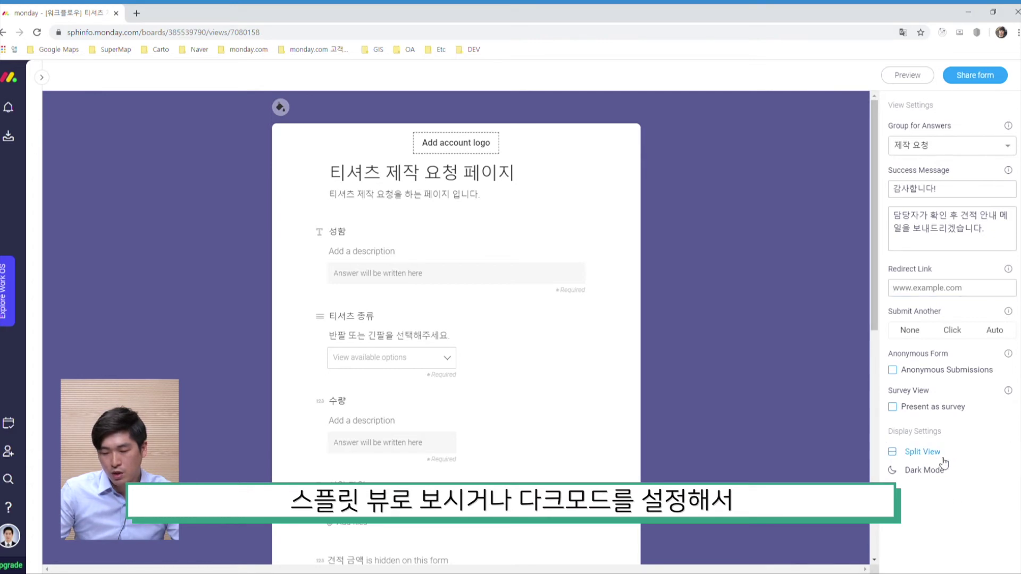
scroll(944, 334, "down", 3)
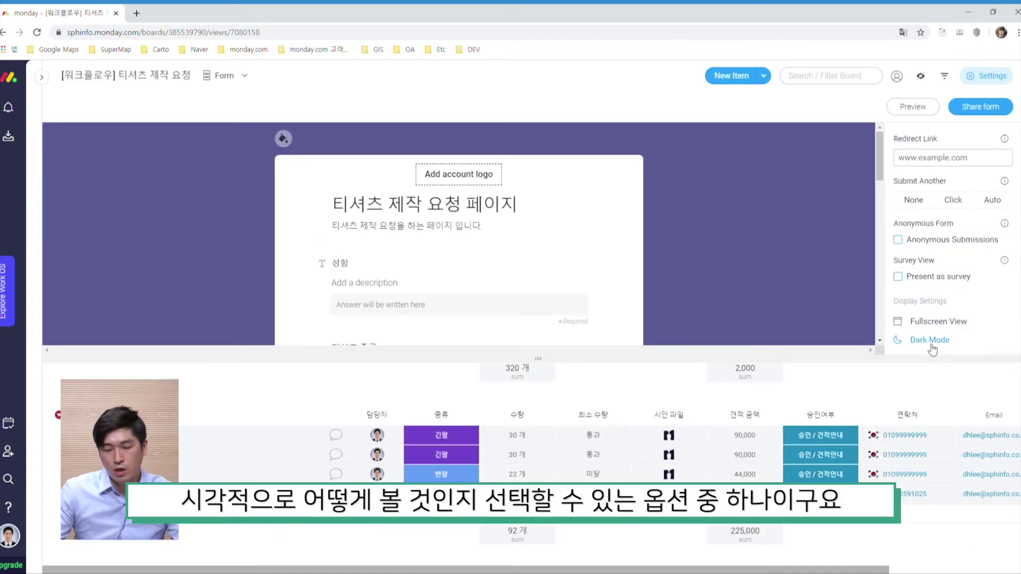
left_click(932, 342)
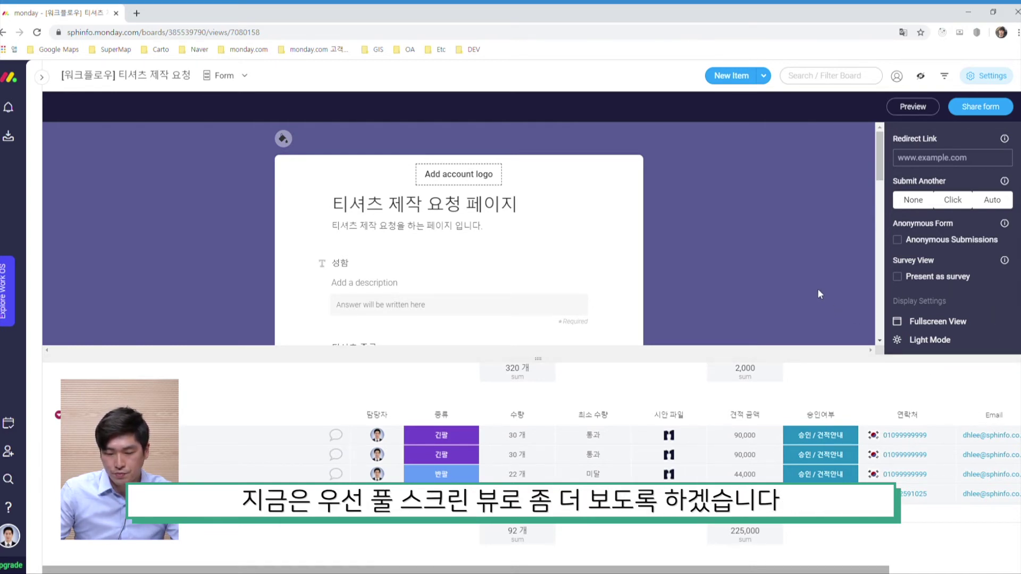
left_click(949, 323)
scroll(799, 449, "up", 2)
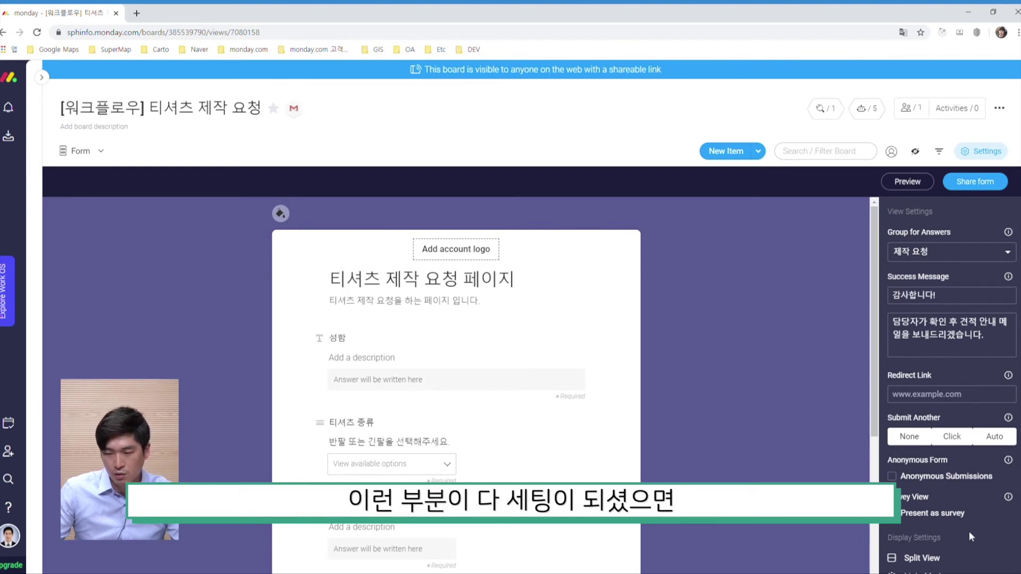
Preview the form and try submitting it with the required questions left blank
left_click(898, 184)
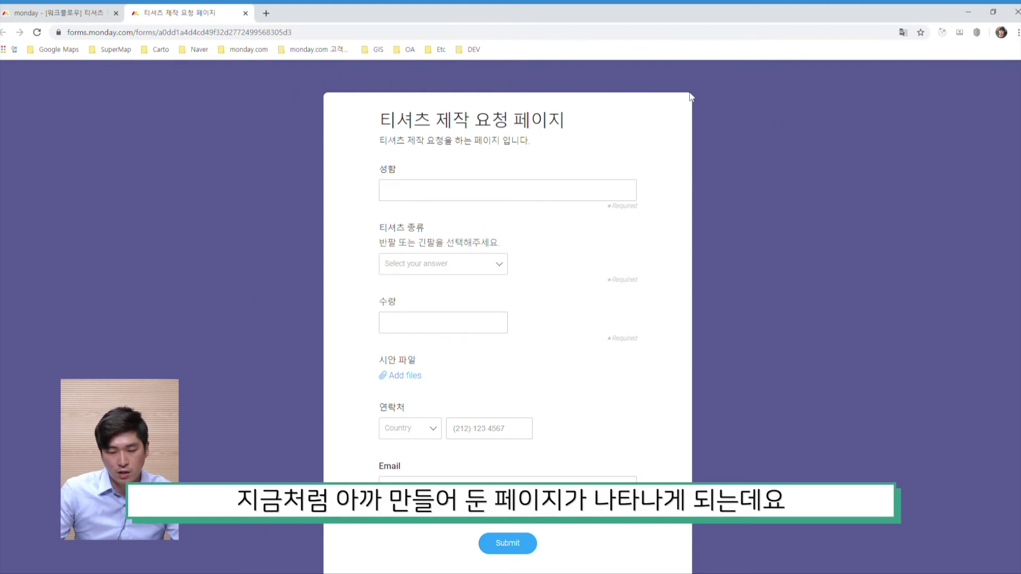
scroll(724, 268, "down", 2)
scroll(726, 269, "up", 2)
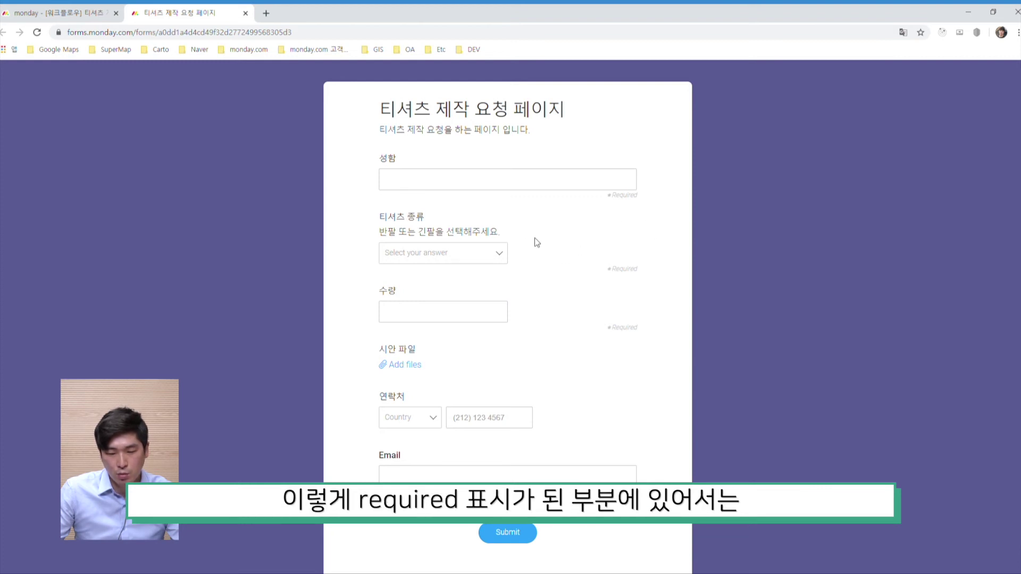
double_click(640, 199)
left_click(641, 201)
left_click(507, 532)
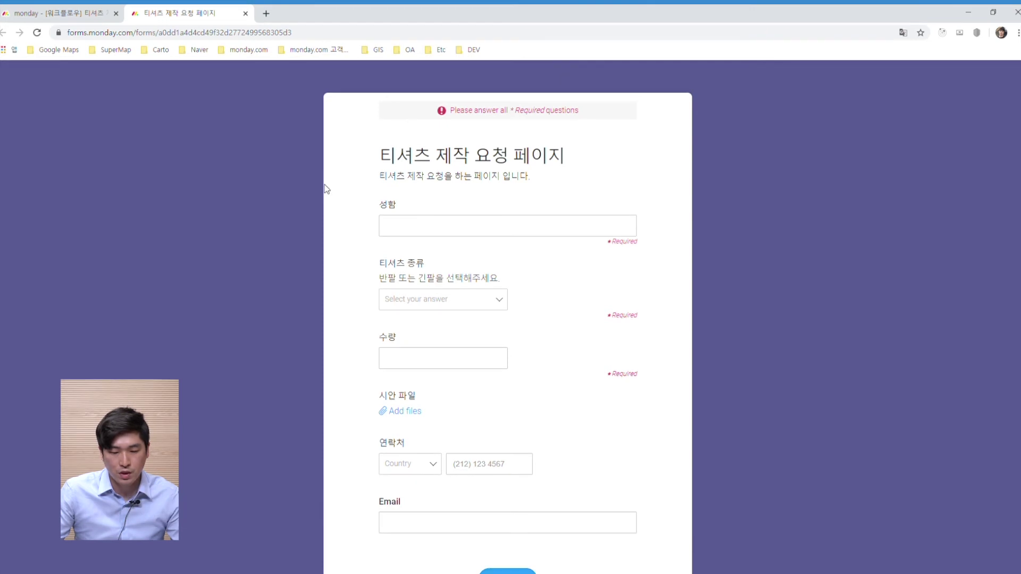
Look at the available answers for the 티셔츠 종류 question without choosing one
scroll(325, 190, "down", 1)
left_click(463, 247)
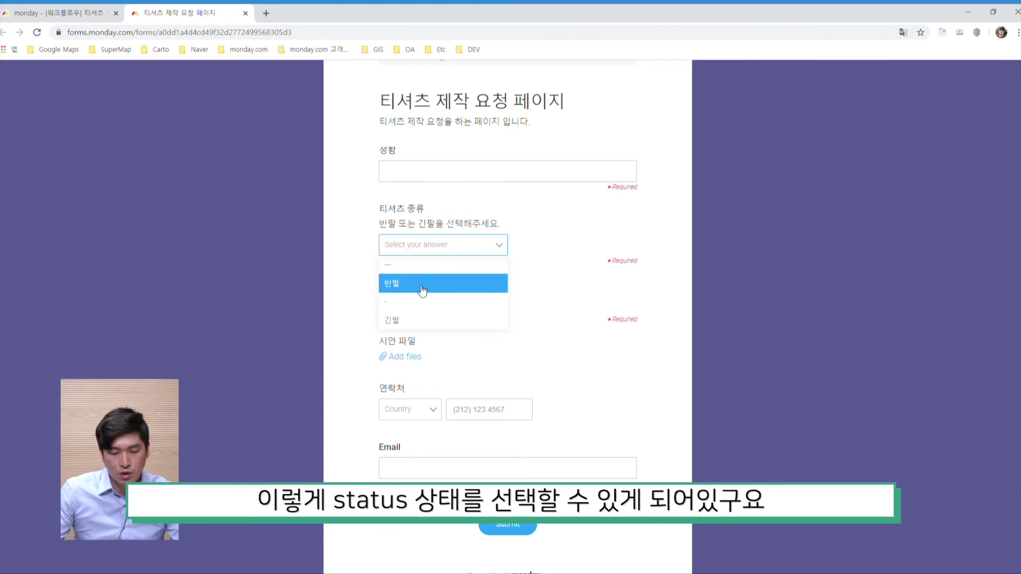
left_click(456, 212)
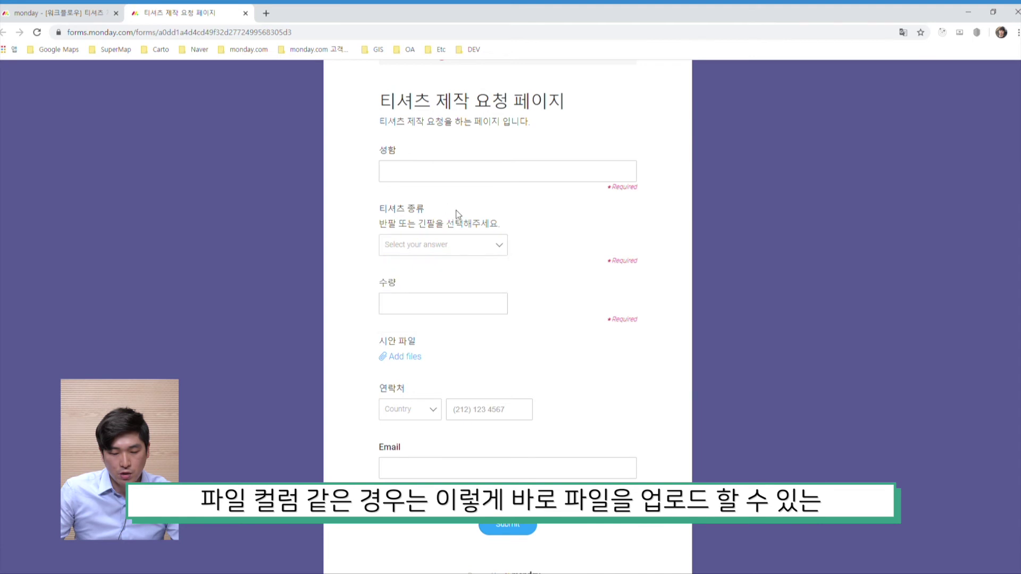
Attach the file test_image.png to the 시안 파일 question
left_click(408, 357)
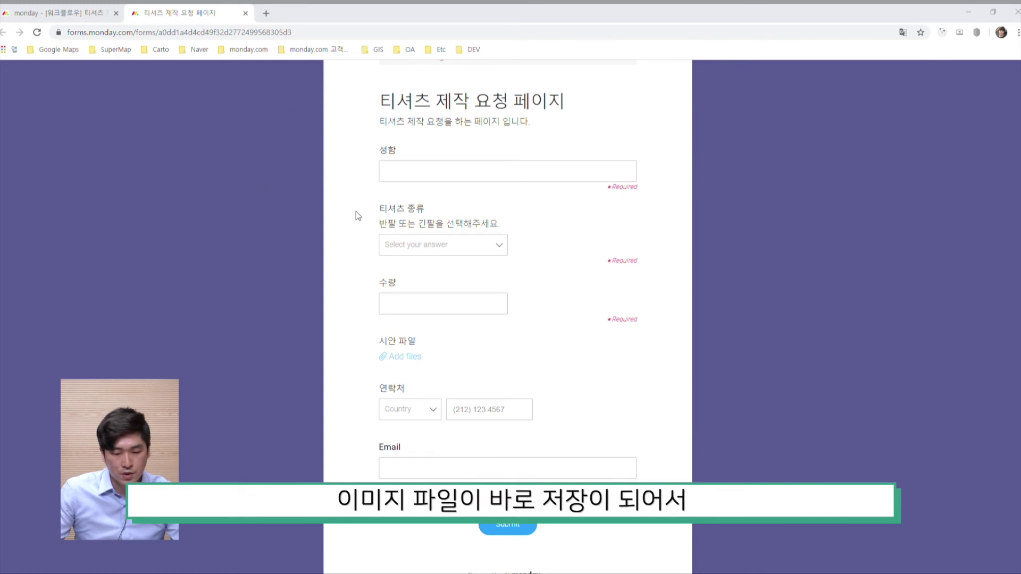
left_click(366, 247)
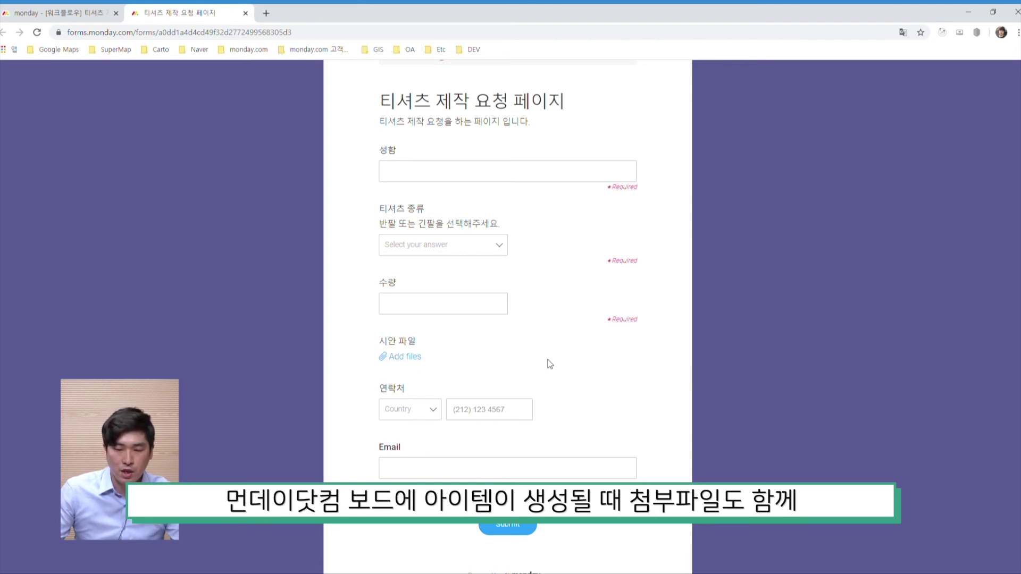
left_click(409, 363)
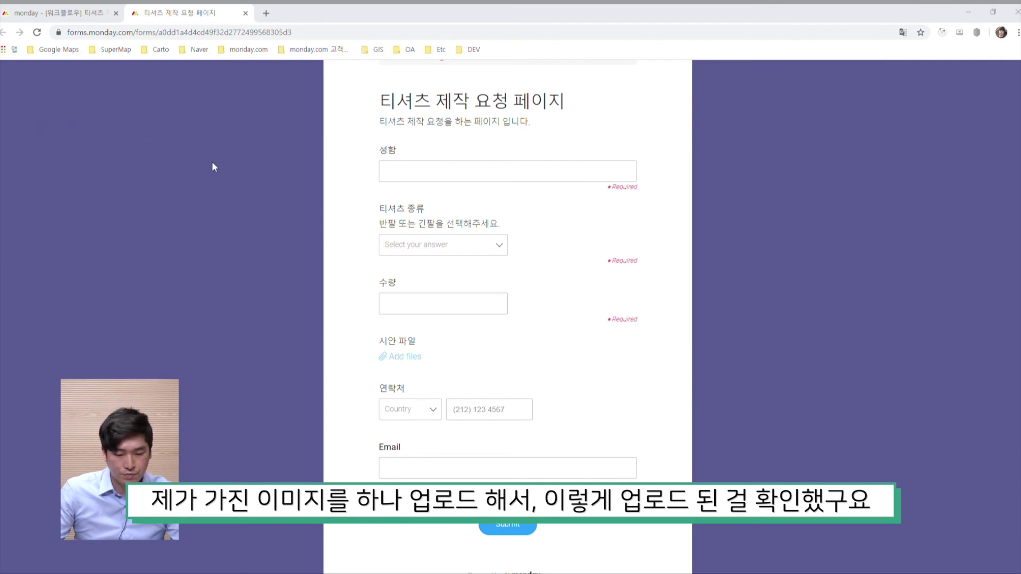
double_click(157, 155)
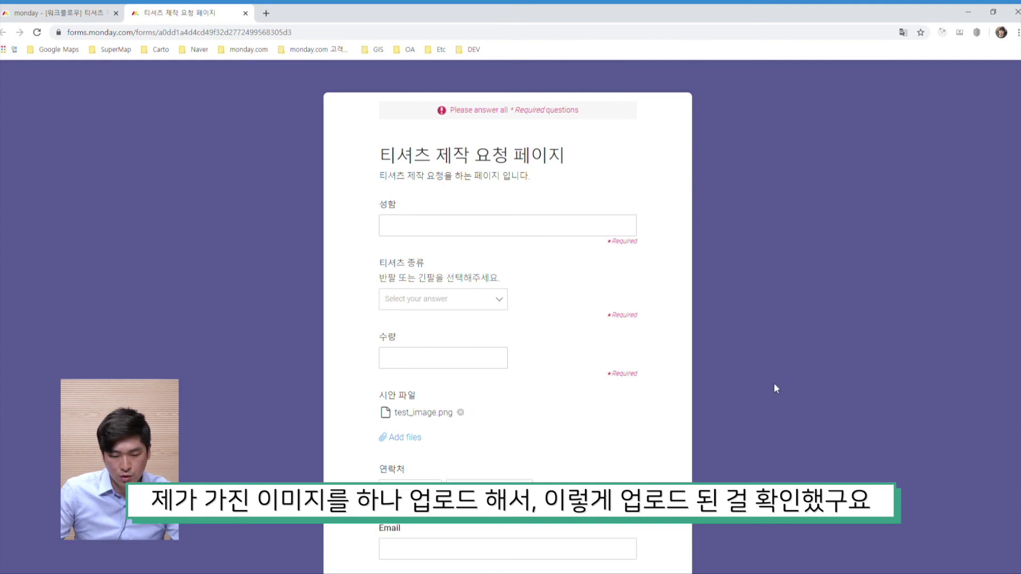
Fill in the customer's name under 성함 and choose 반팔 as the 티셔츠 종류
left_click(510, 233)
type("이")
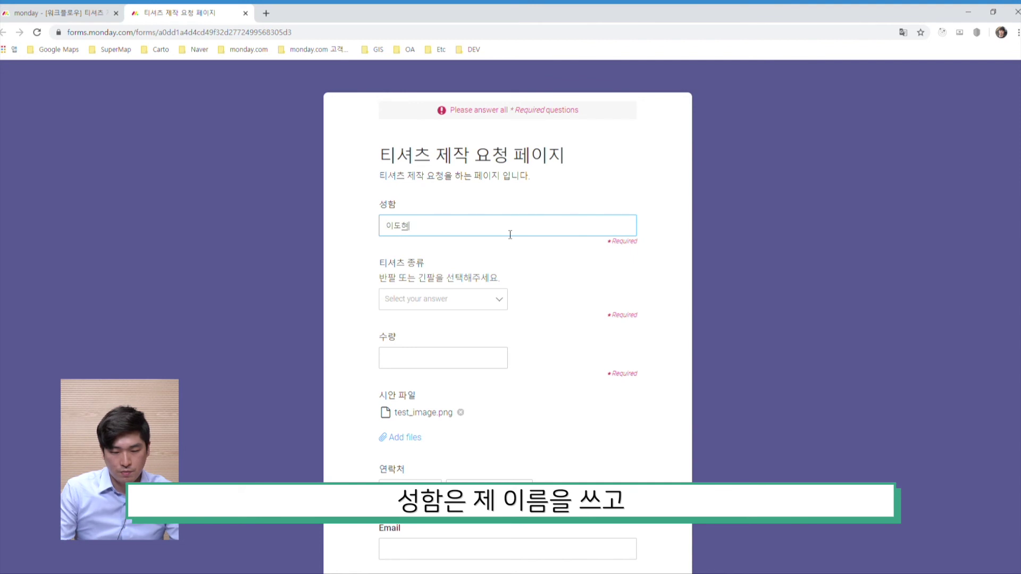
key("BackSpace")
type("ㅌㅗ비")
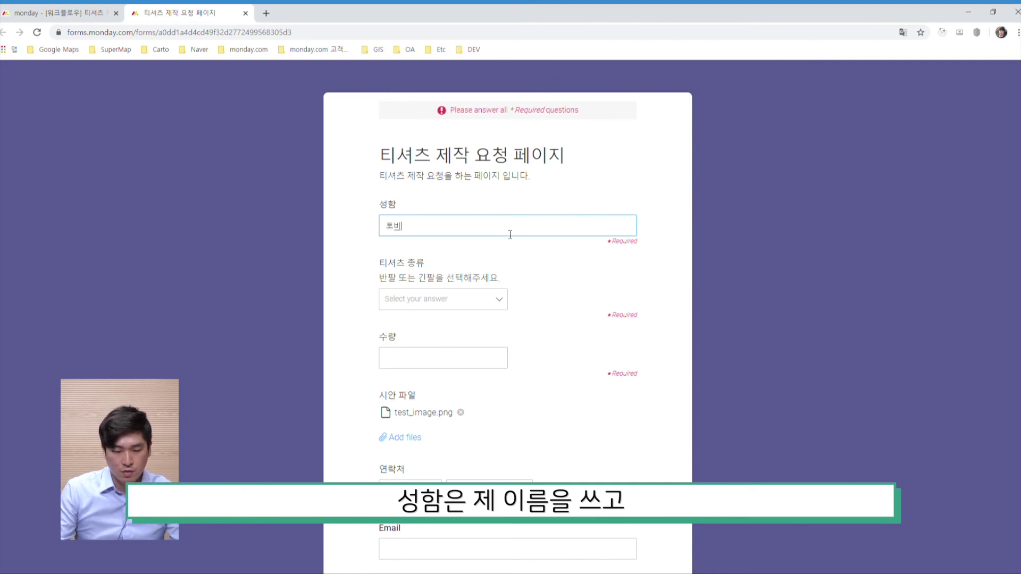
key("Tab")
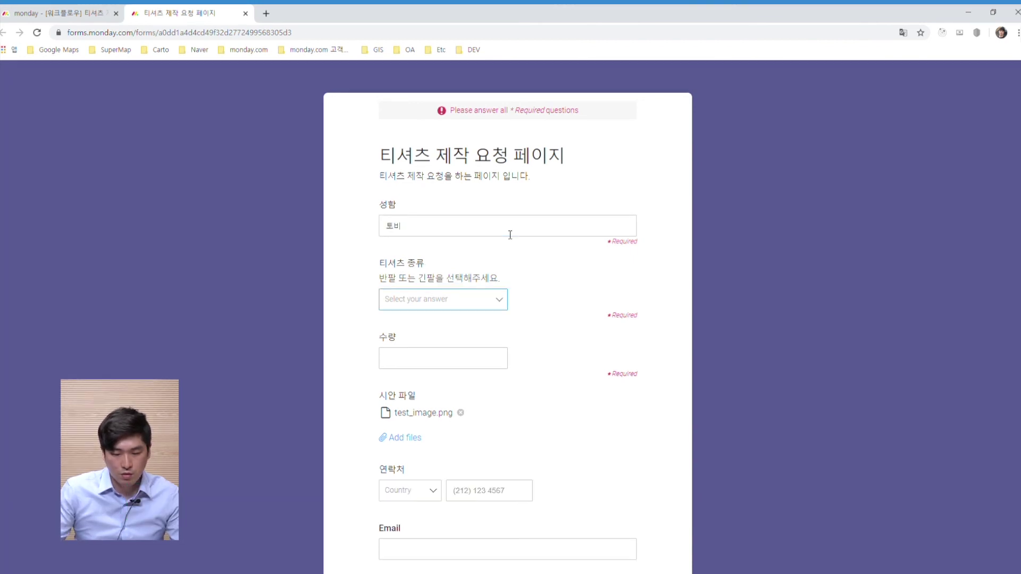
left_click(446, 300)
left_click(413, 340)
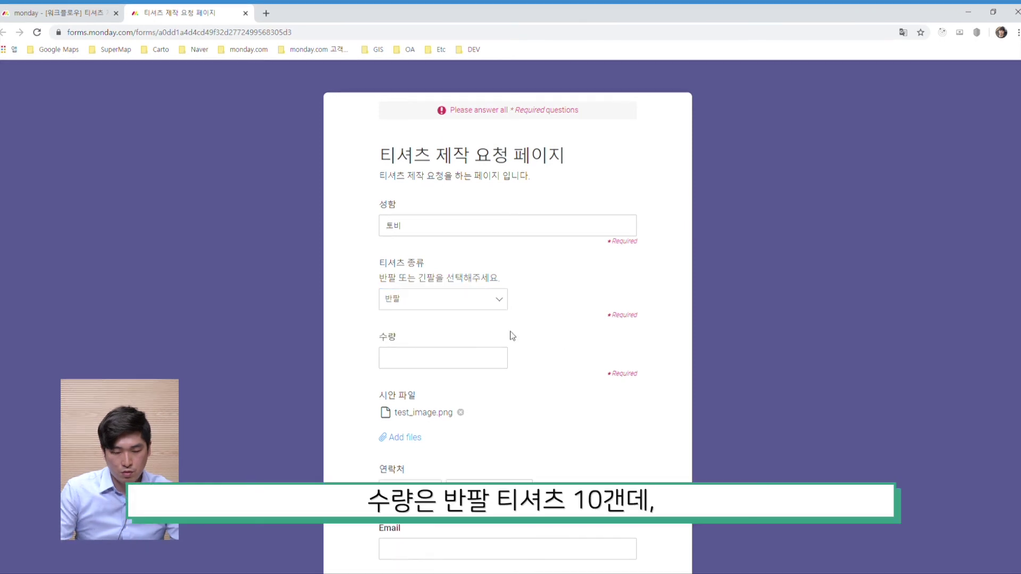
Set the 수량 to 10 and submit the form with the contact and email questions left blank
scroll(532, 335, "down", 1)
left_click(486, 303)
type("10")
scroll(493, 307, "up", 1)
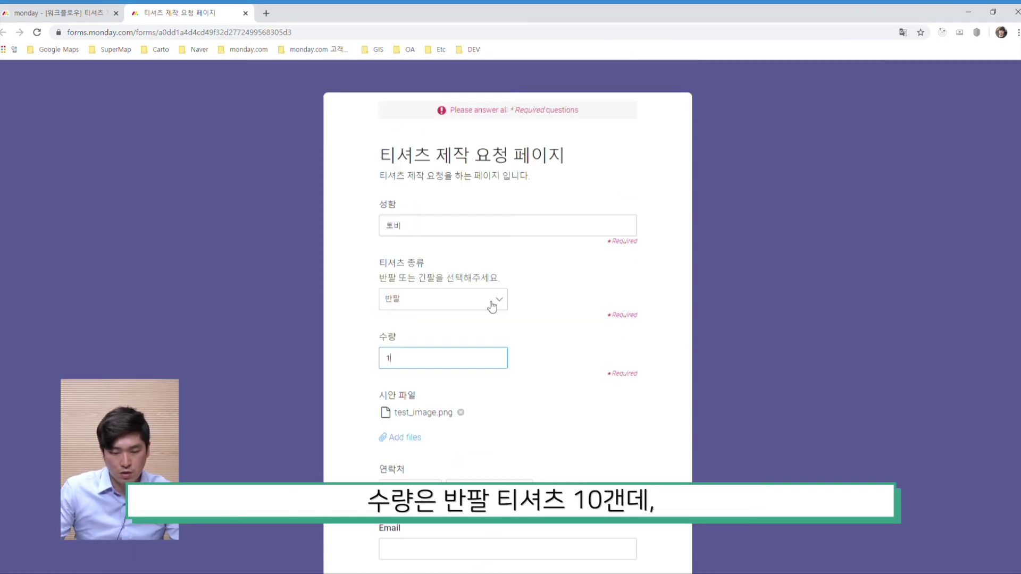
scroll(704, 371, "down", 2)
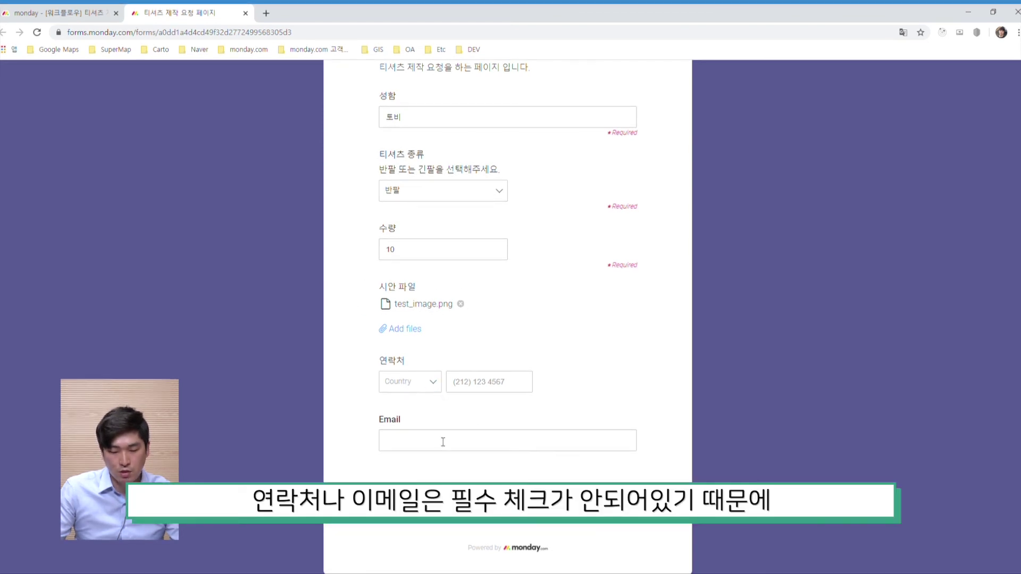
scroll(585, 468, "down", 1)
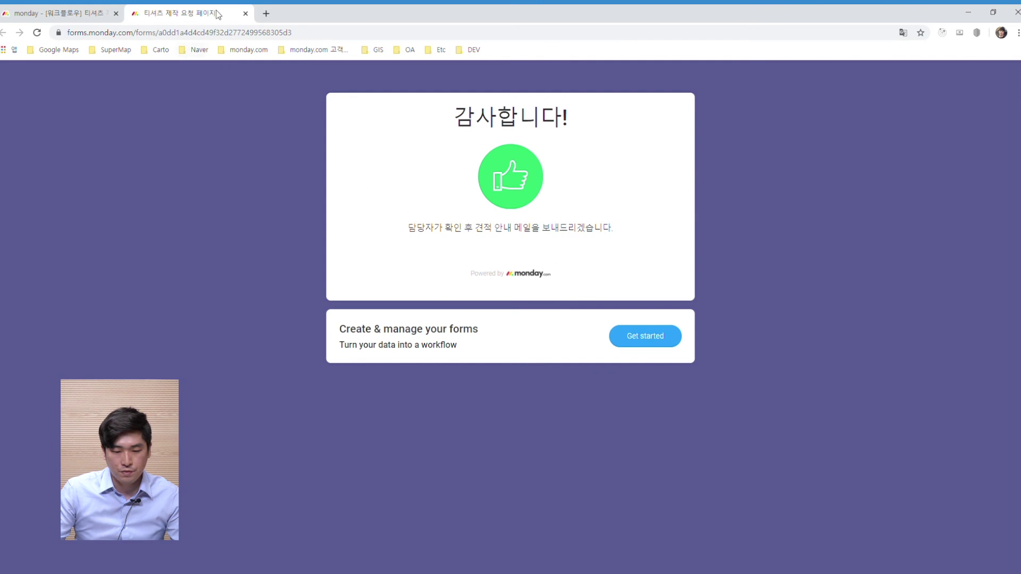
Close the submitted form and examine the new 제작 요청 item and its design image in the board's Main Table view
left_click(245, 14)
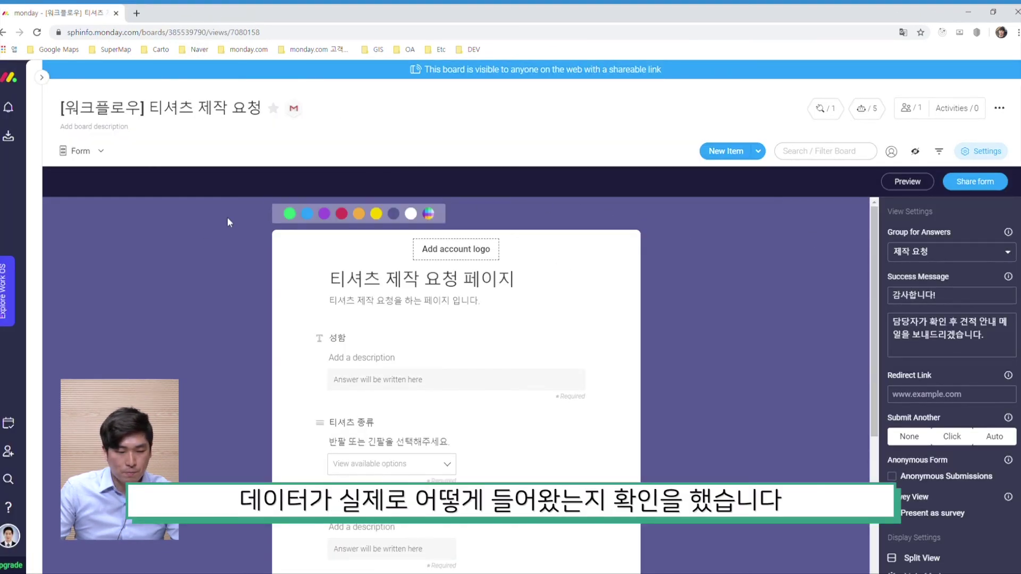
left_click(79, 151)
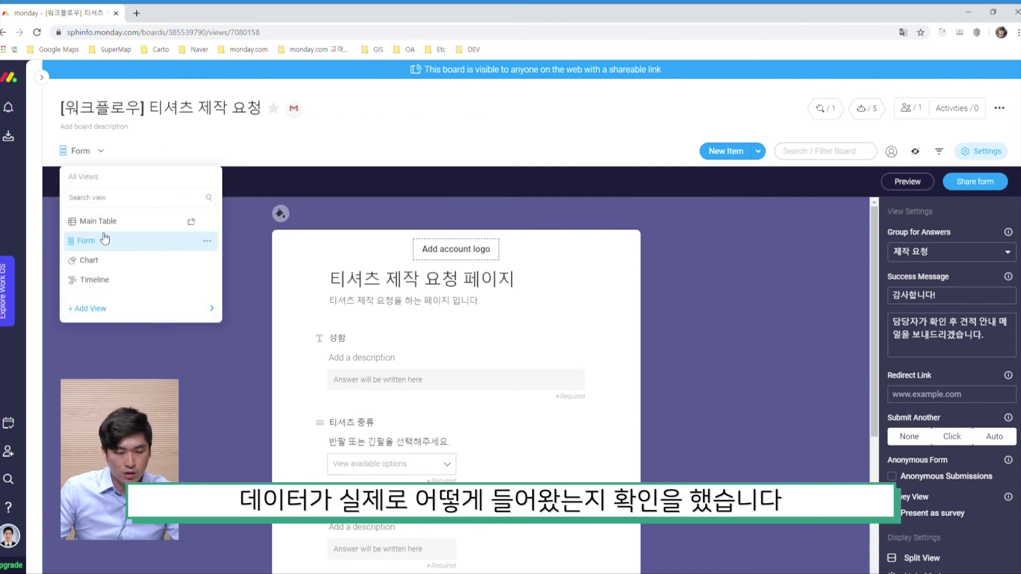
left_click(105, 221)
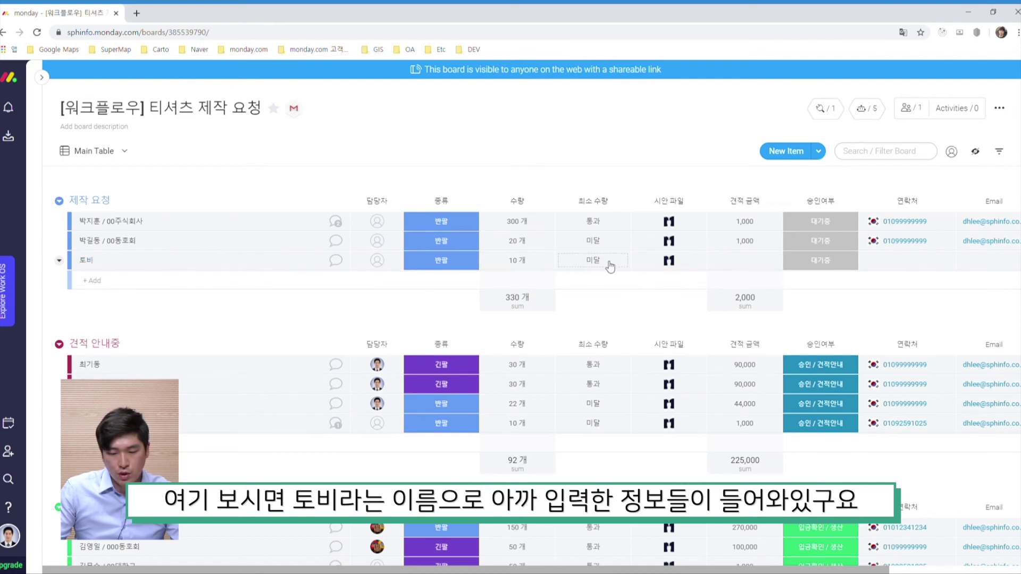
left_click(673, 264)
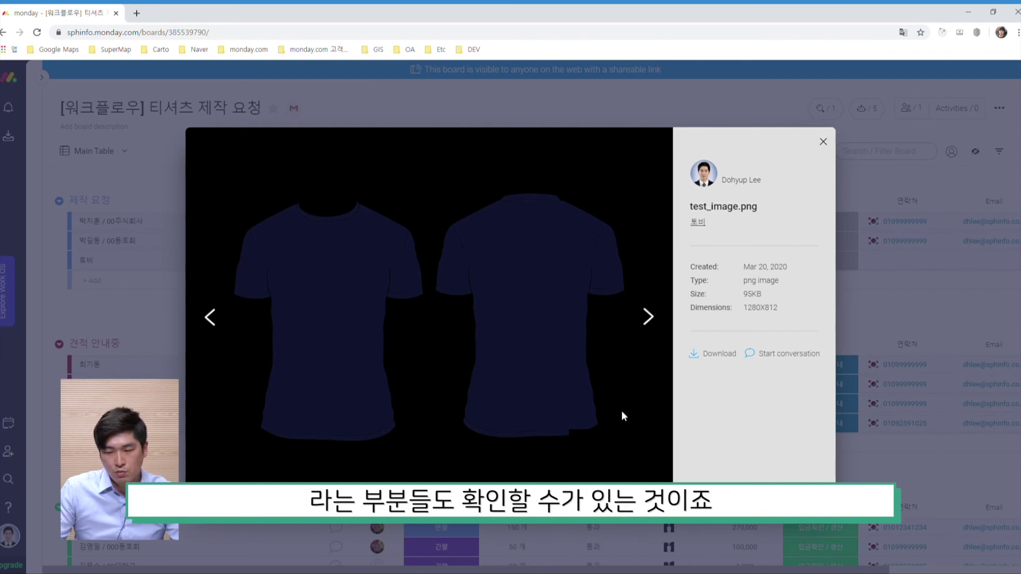
left_click(823, 142)
scroll(749, 192, "up", 3)
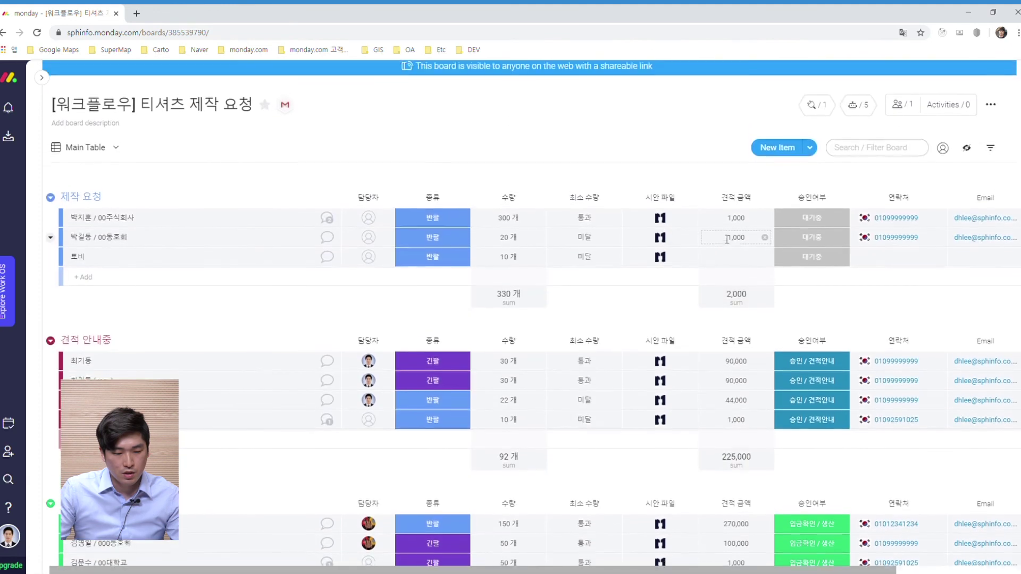
Return to the board's Form view and copy the form's shareable link
left_click(91, 152)
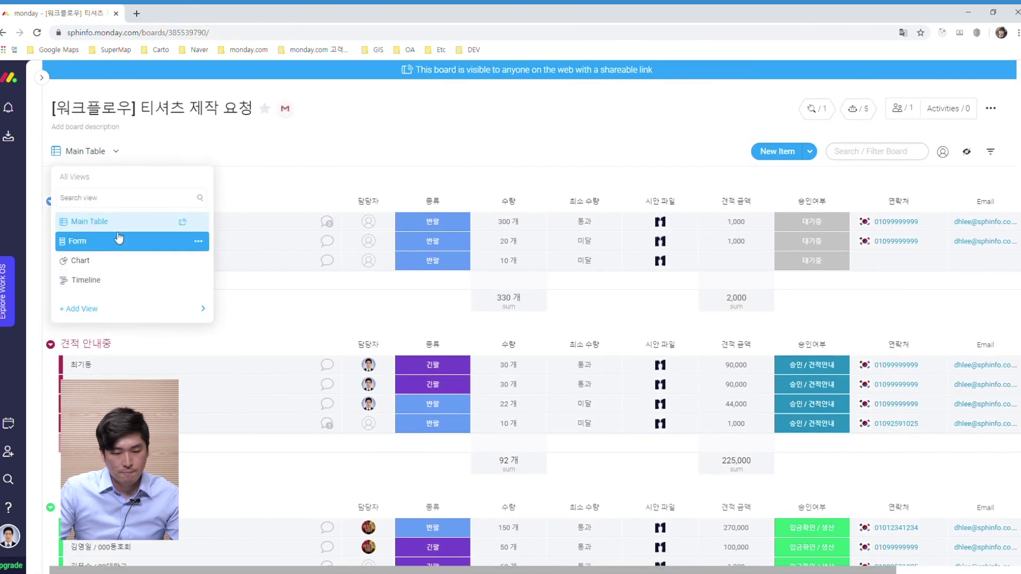
left_click(175, 239)
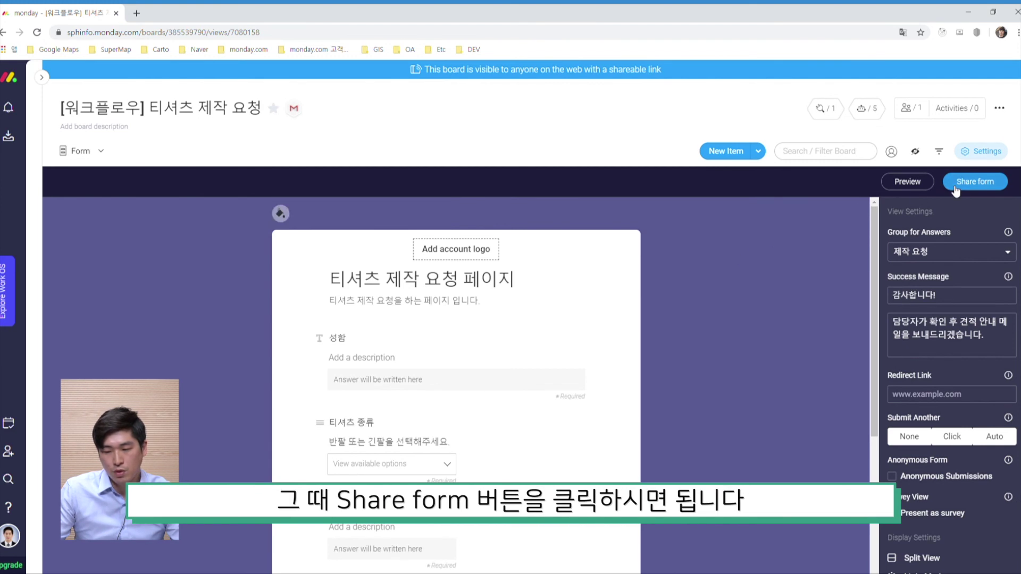
left_click(983, 183)
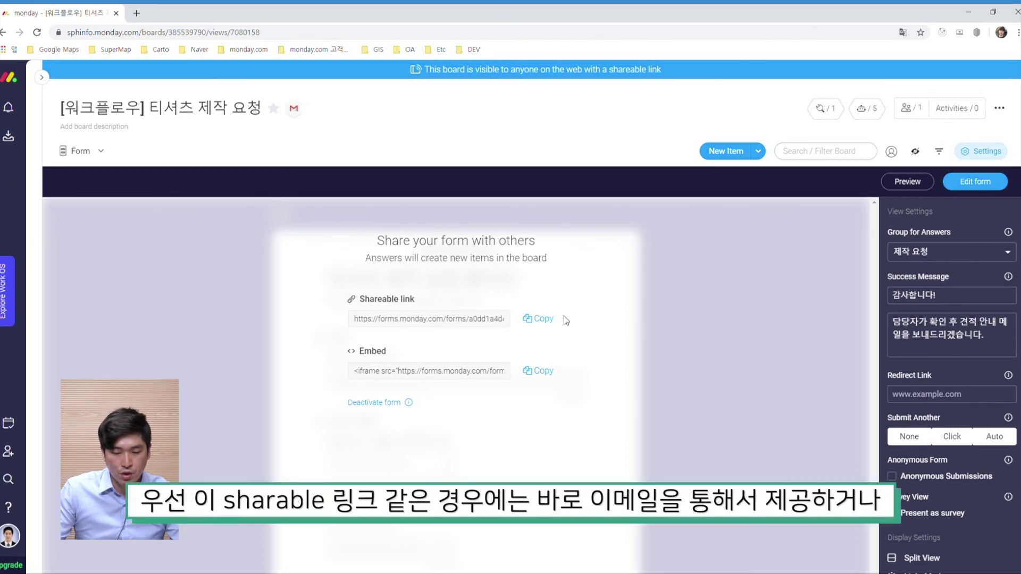
left_click(547, 321)
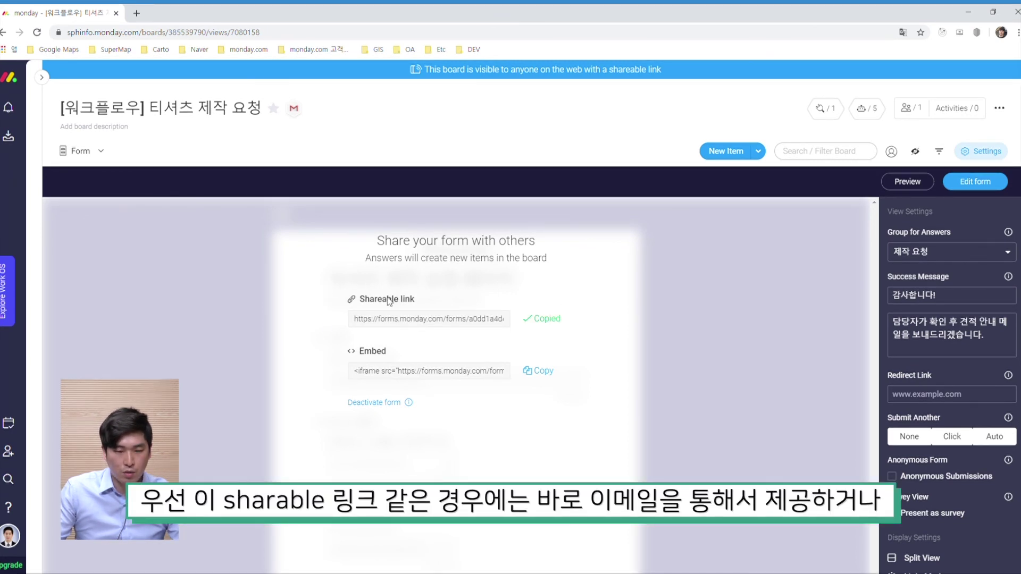
Open the copied form link in a new browser tab to check the page, and return to the board's tab
left_click(135, 13)
key("ctrl+v")
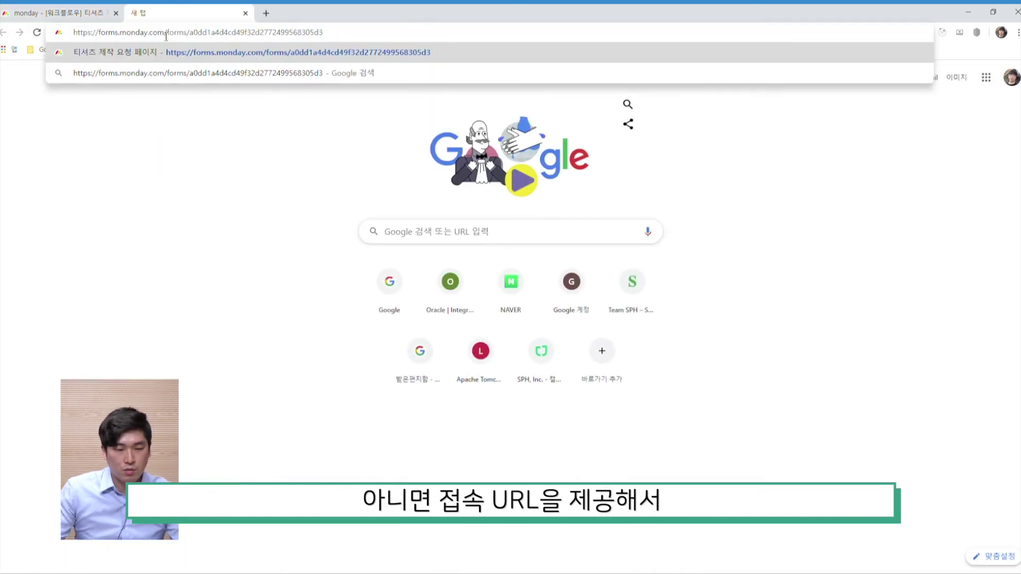
key("Return")
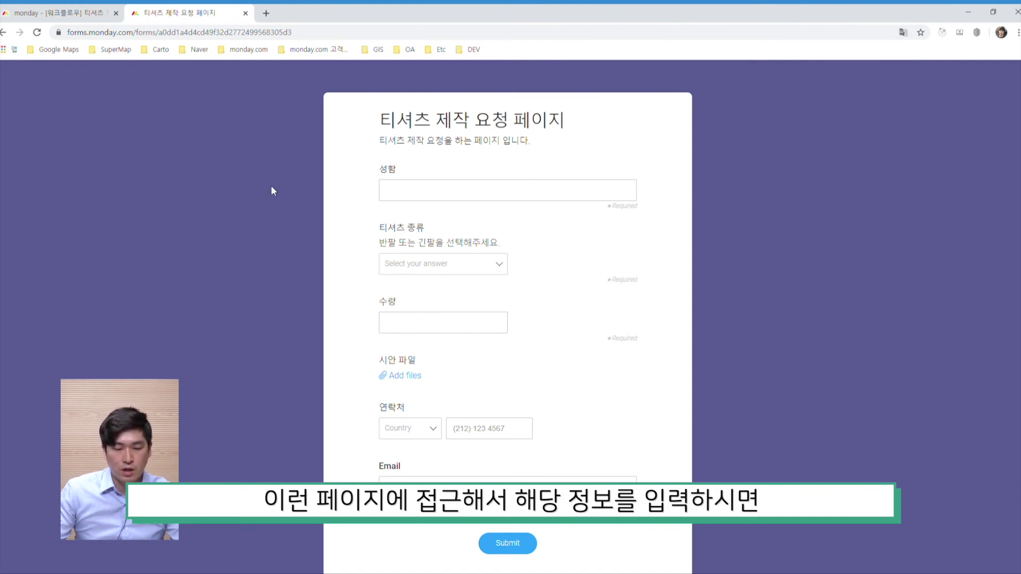
left_click(436, 196)
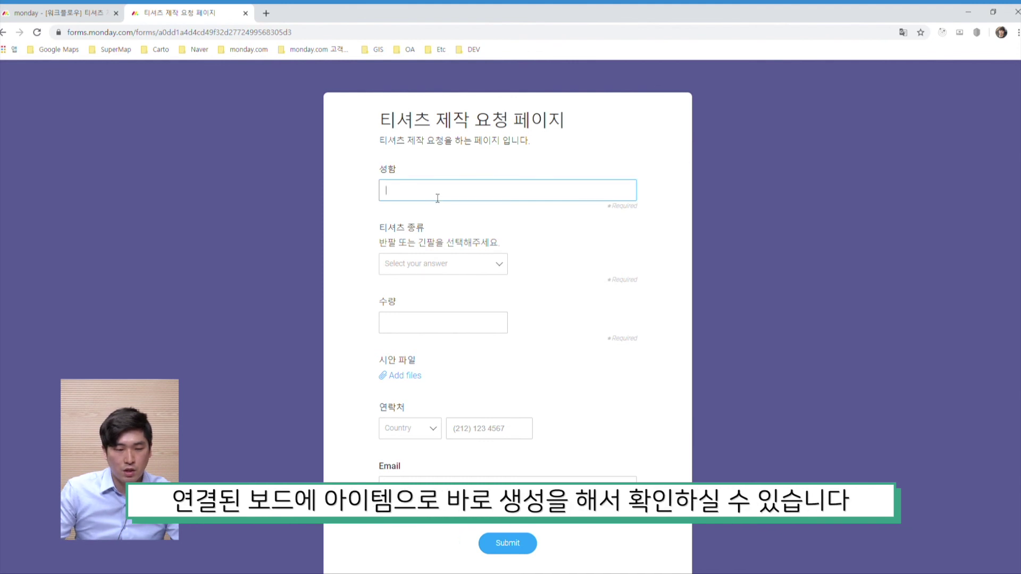
left_click(35, 12)
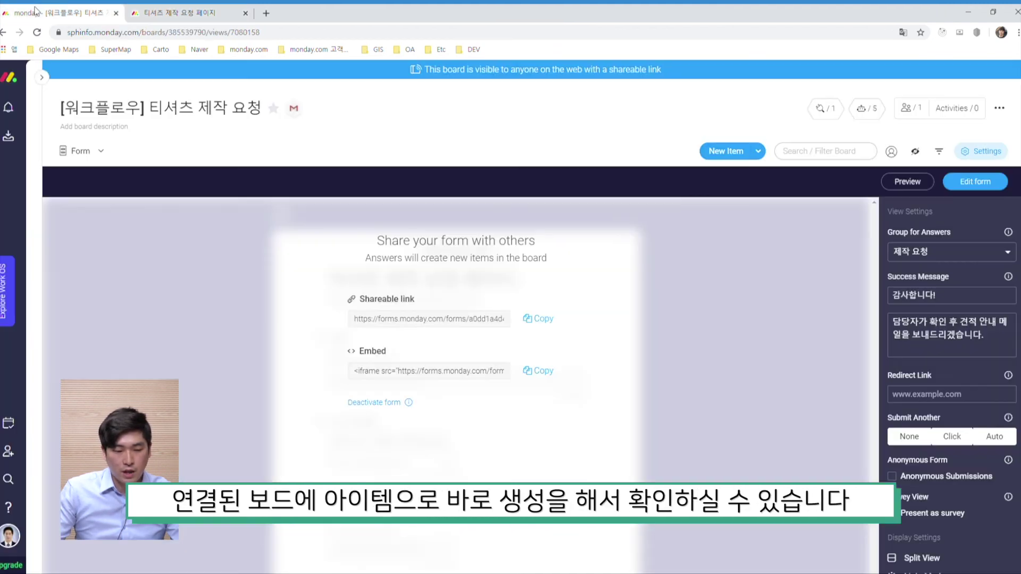
Switch the T-shirt request board from the Form view back to its Main Table view to check the collected items
left_click(80, 151)
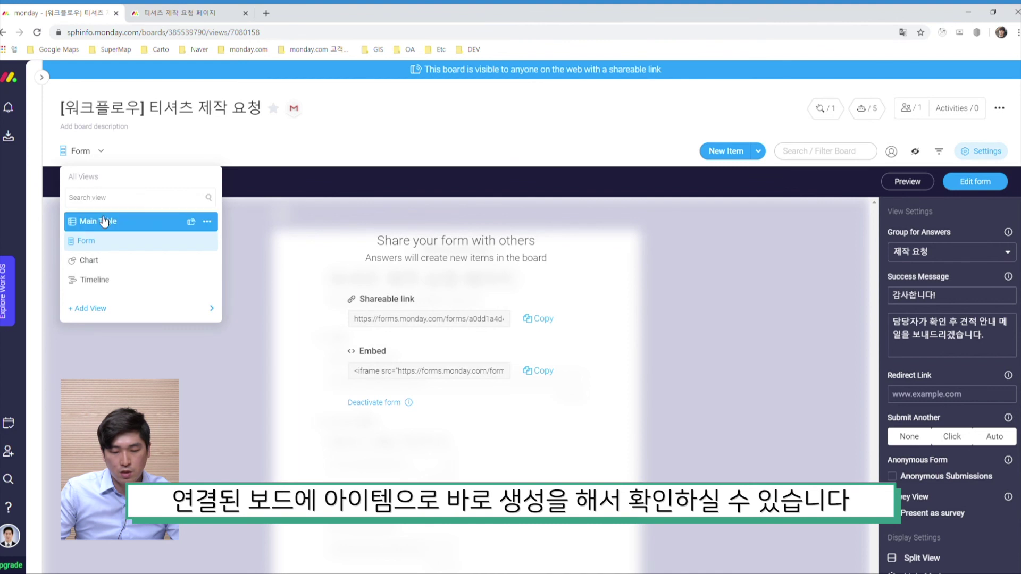
left_click(106, 221)
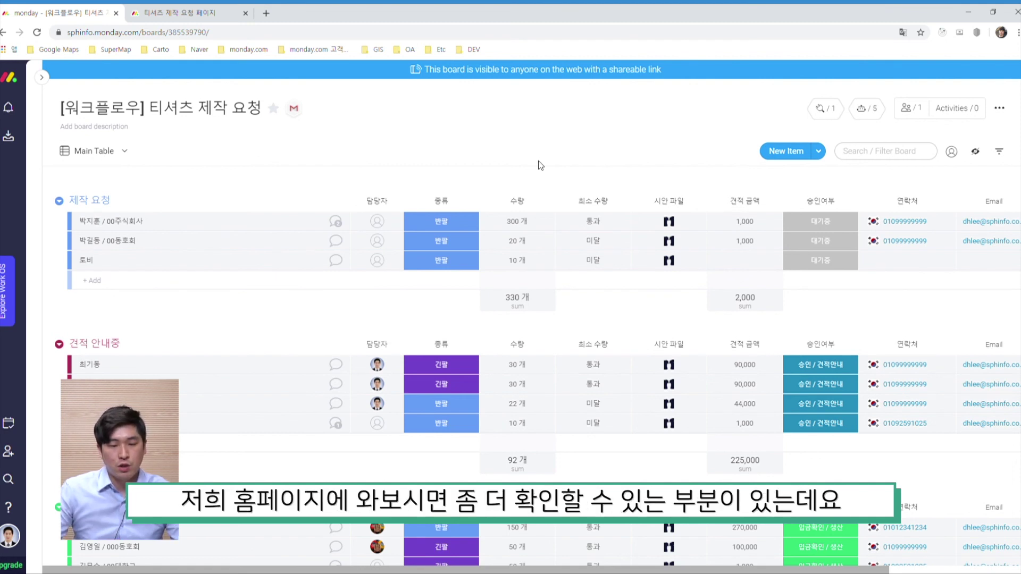
Open the free trial page monday.sphinfo.com/trial in a new browser tab
left_click(268, 15)
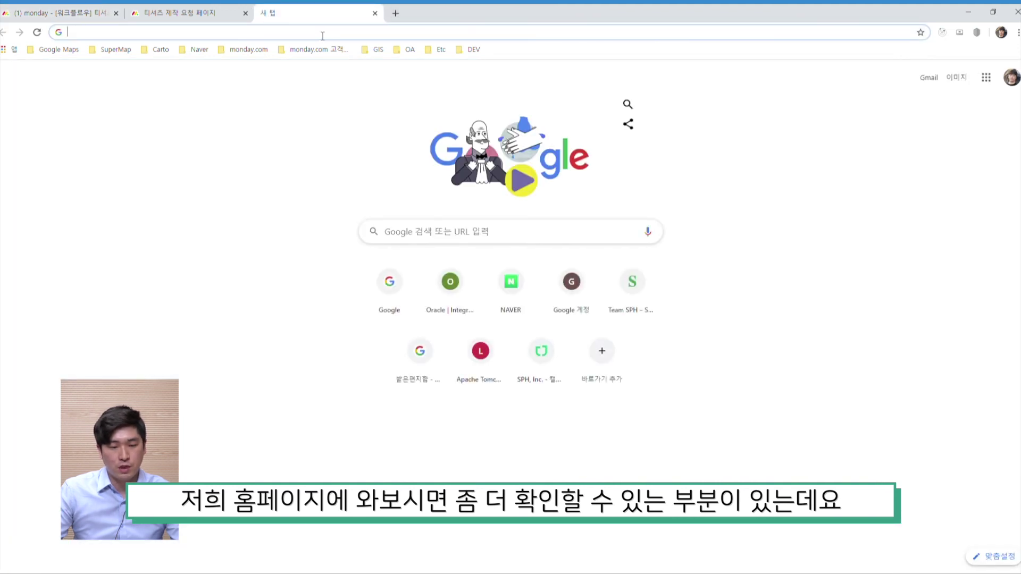
left_click(267, 51)
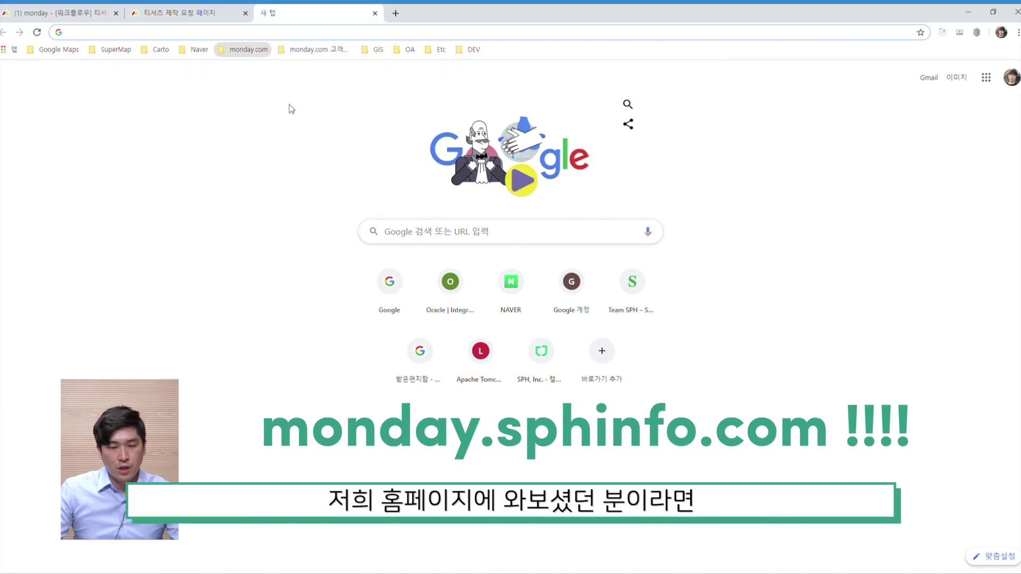
key("ctrl+v")
key("Return")
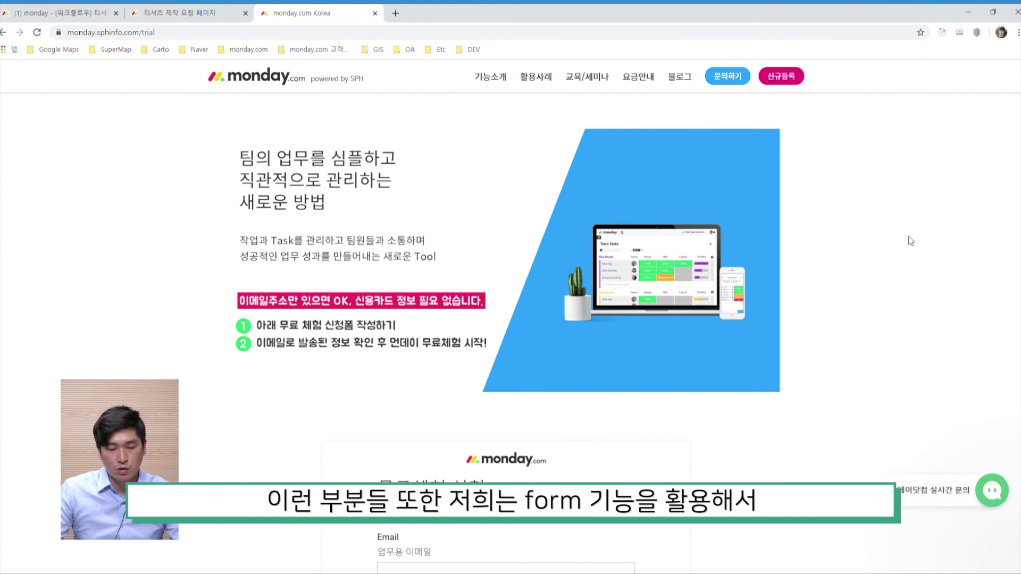
Examine the questions of the 무료체험 신청 form embedded in the trial page, and return to the page's beginning
scroll(927, 253, "down", 6)
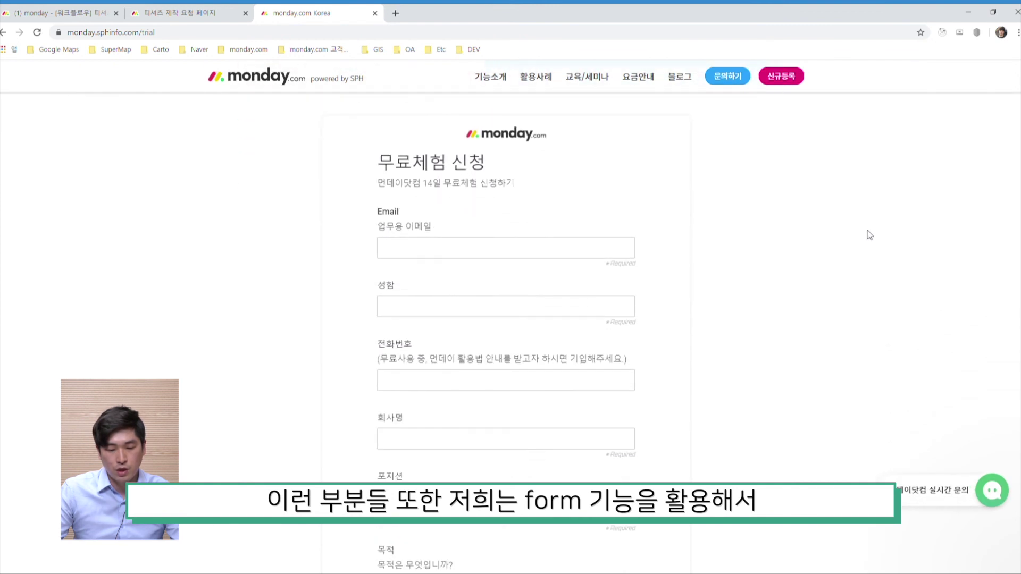
scroll(665, 258, "down", 2)
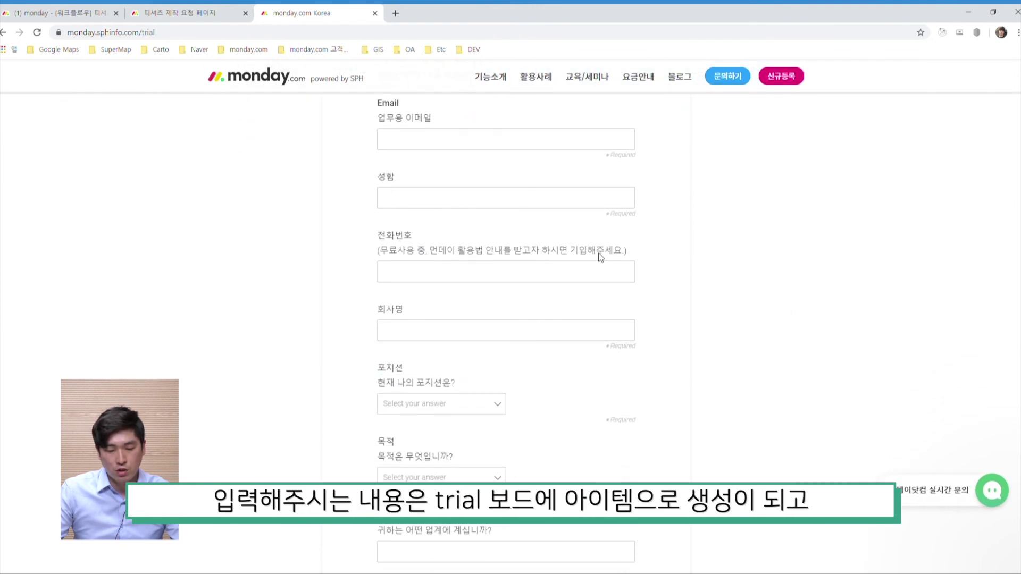
scroll(516, 233, "down", 6)
scroll(628, 399, "up", 2)
scroll(806, 394, "up", 5)
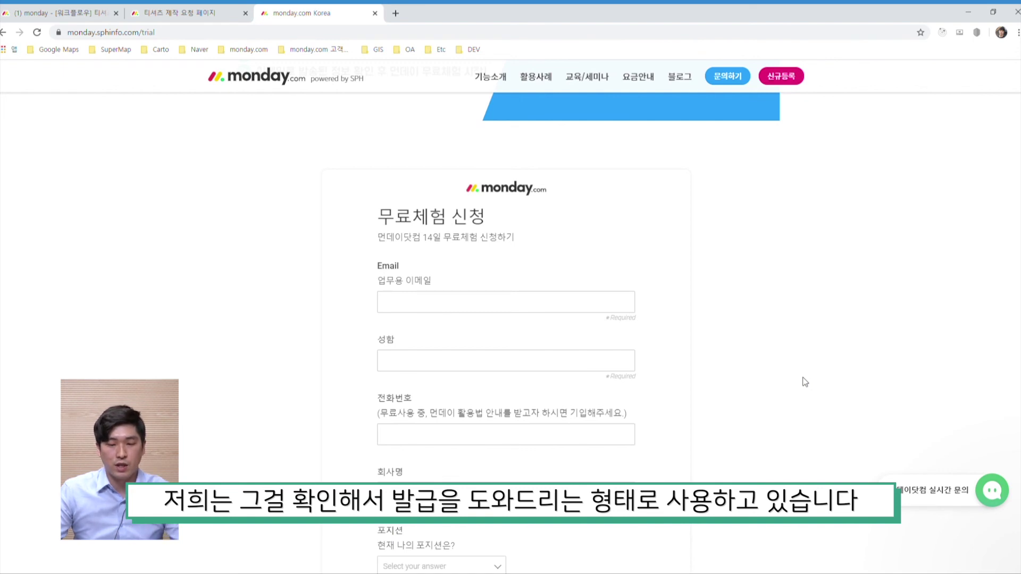
scroll(805, 381, "up", 5)
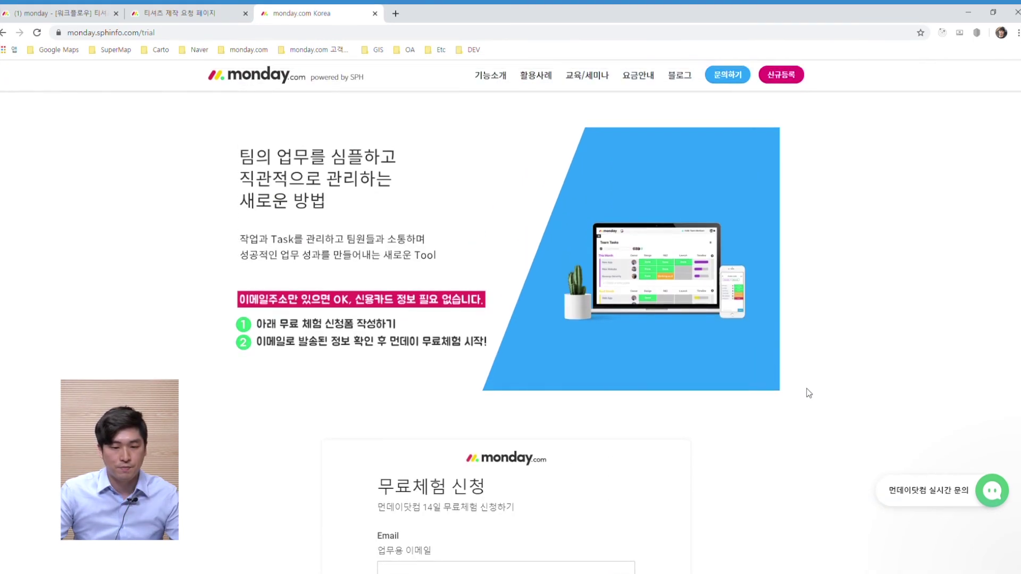